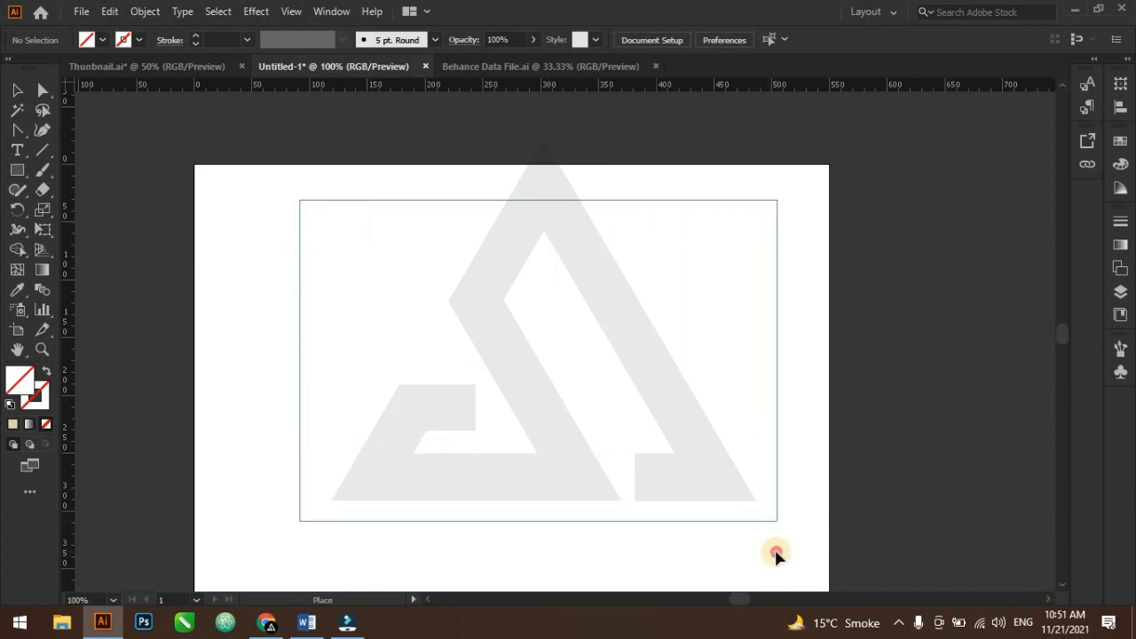
# Enlarge the placed sketch image to nearly fill the artboard and add a horizontal guide across the sketch's upper bar
pyautogui.scroll(-1, 614, 307)
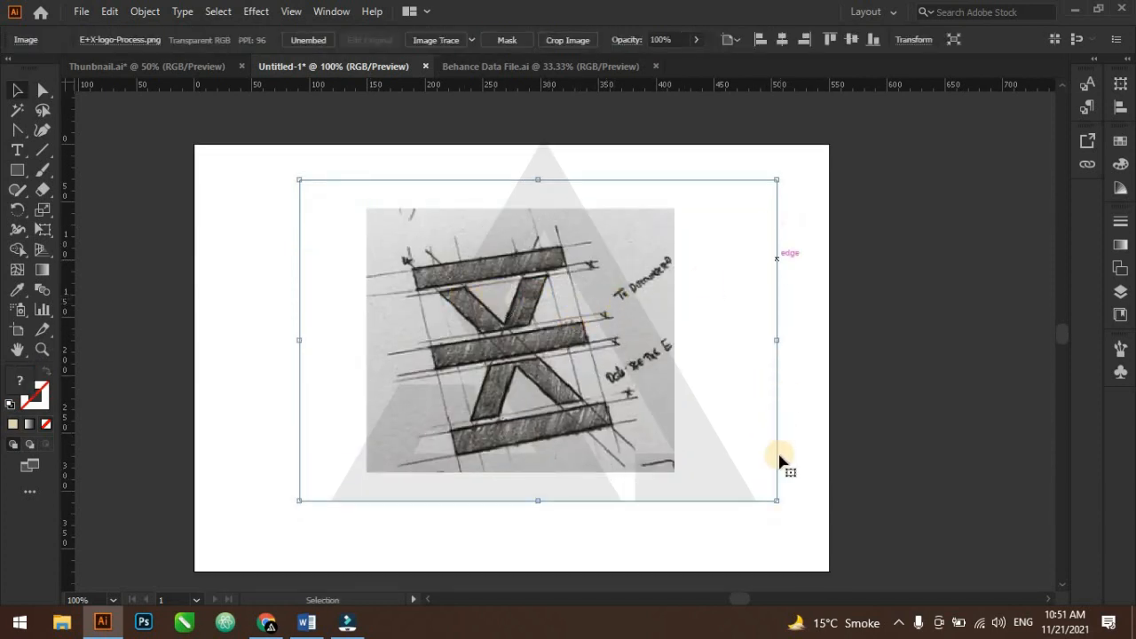
pyautogui.moveTo(776, 503)
pyautogui.mouseDown()
pyautogui.moveTo(806, 500)
pyautogui.moveTo(812, 541)
pyautogui.moveTo(824, 533)
pyautogui.mouseUp()
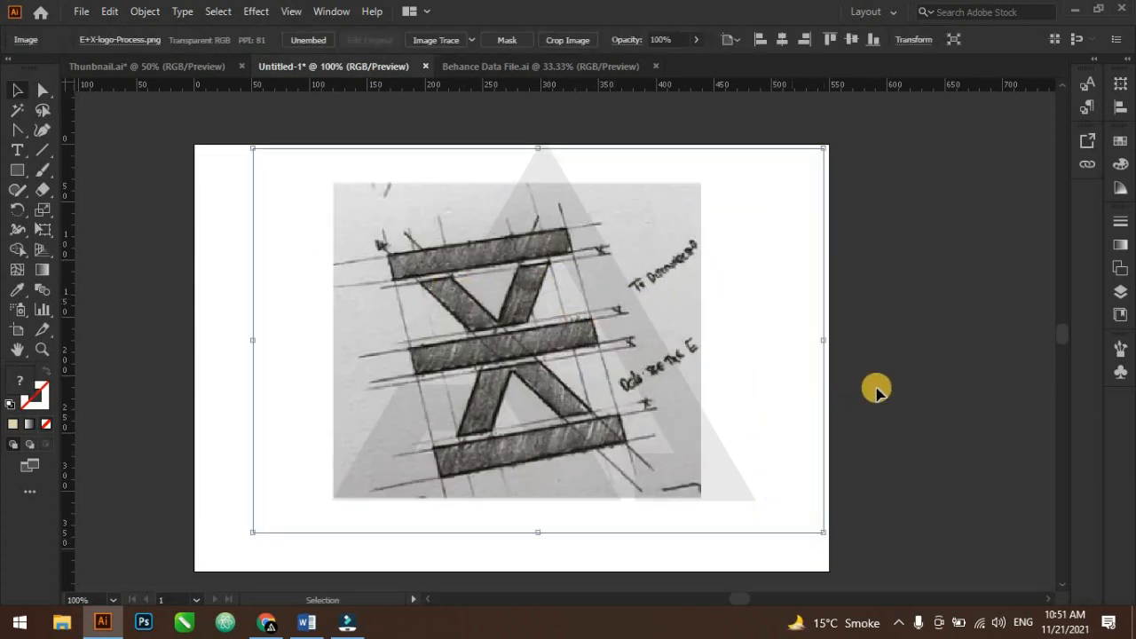
pyautogui.click(528, 120)
pyautogui.moveTo(494, 89); pyautogui.dragTo(494, 258)
pyautogui.click(603, 359)
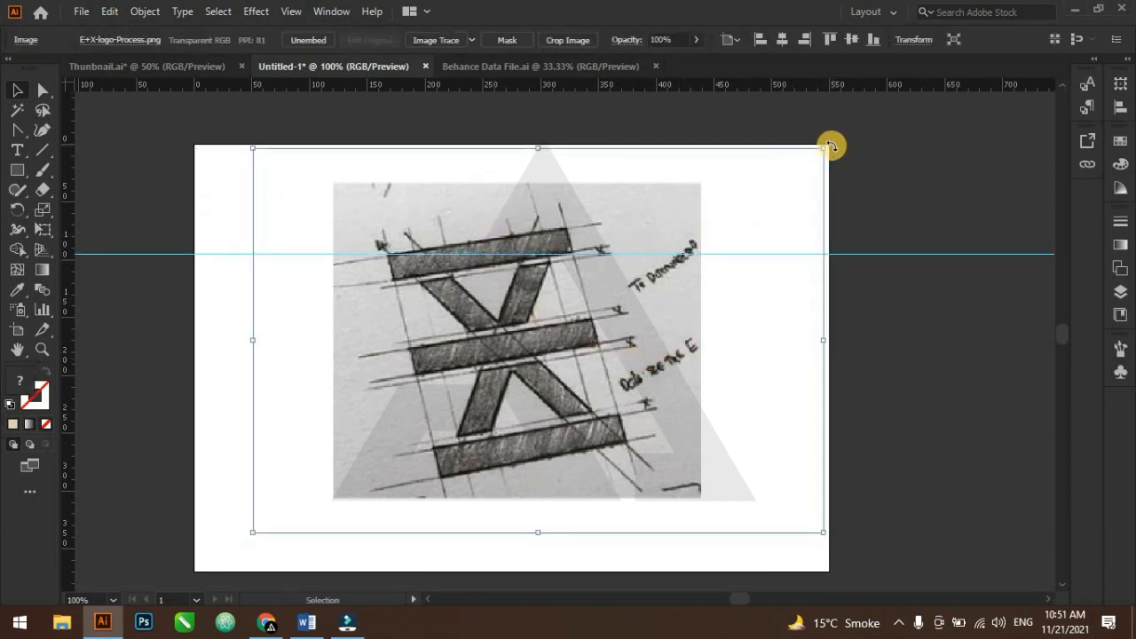
# Rotate the sketch image clockwise and reposition it until its upper bar is level with the horizontal guide
pyautogui.moveTo(830, 147); pyautogui.dragTo(839, 172)
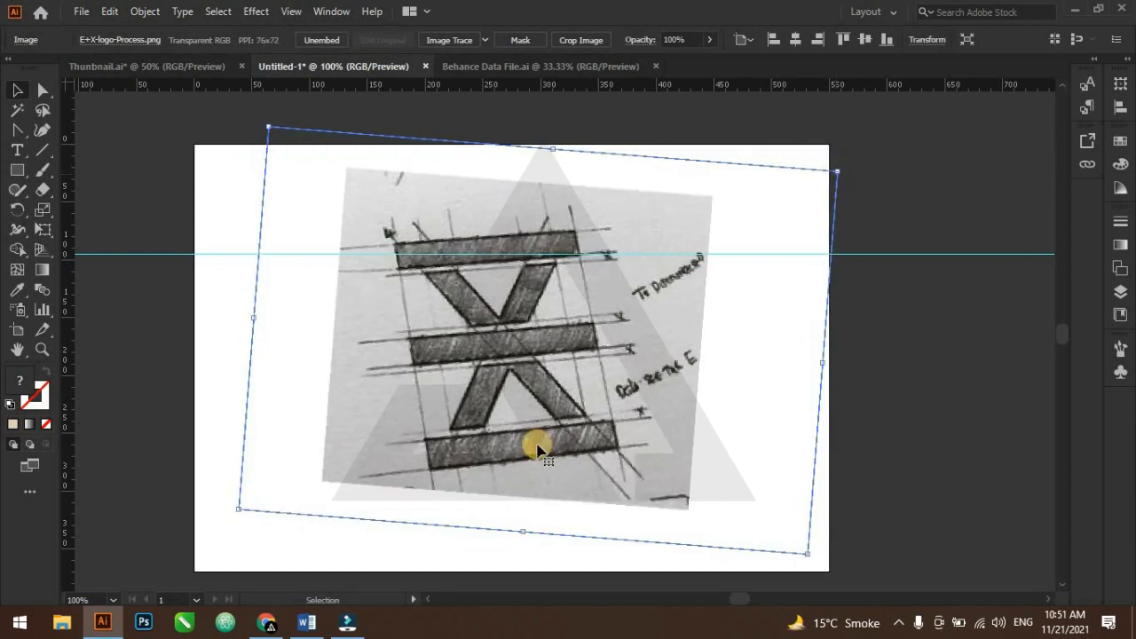
pyautogui.moveTo(496, 375); pyautogui.dragTo(497, 365)
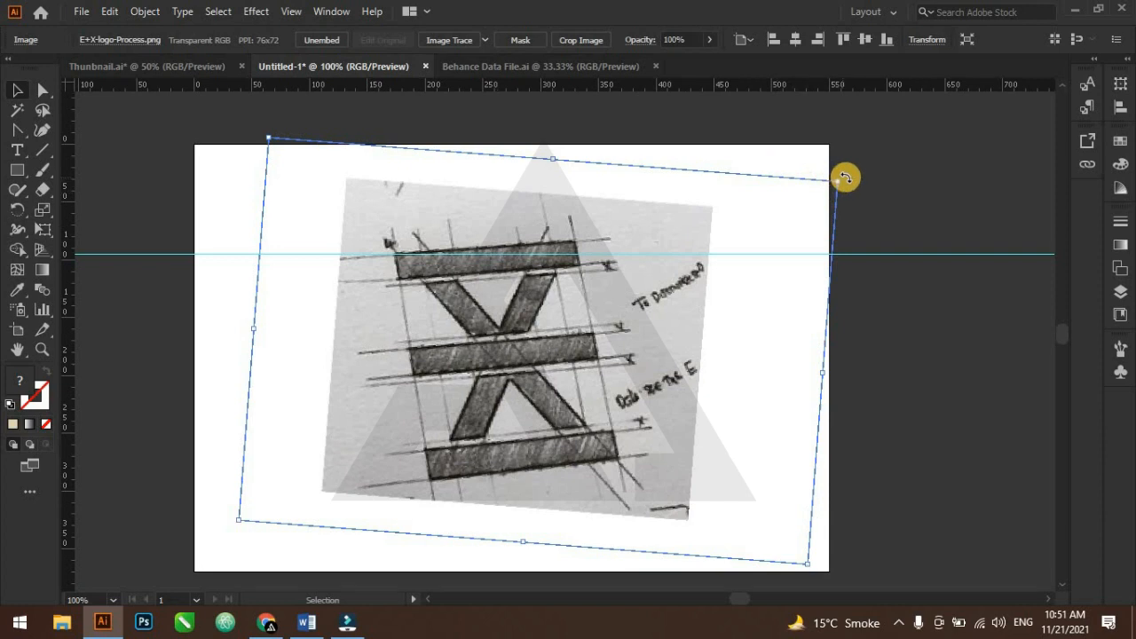
pyautogui.moveTo(846, 181); pyautogui.dragTo(852, 204)
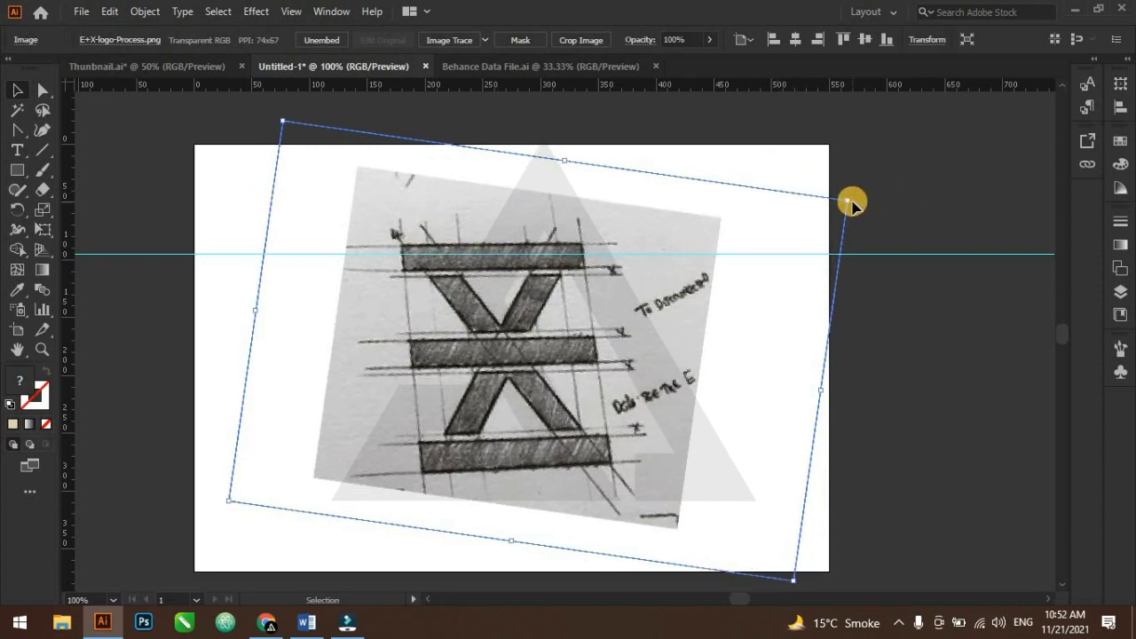
pyautogui.moveTo(527, 339); pyautogui.dragTo(527, 343)
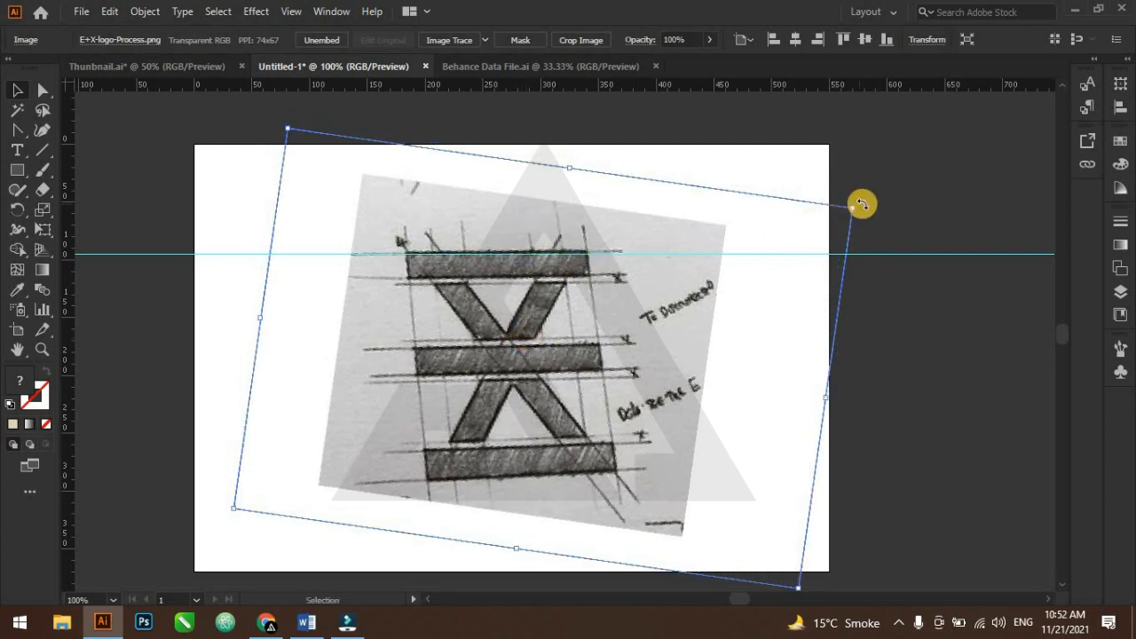
pyautogui.moveTo(862, 205); pyautogui.dragTo(861, 209)
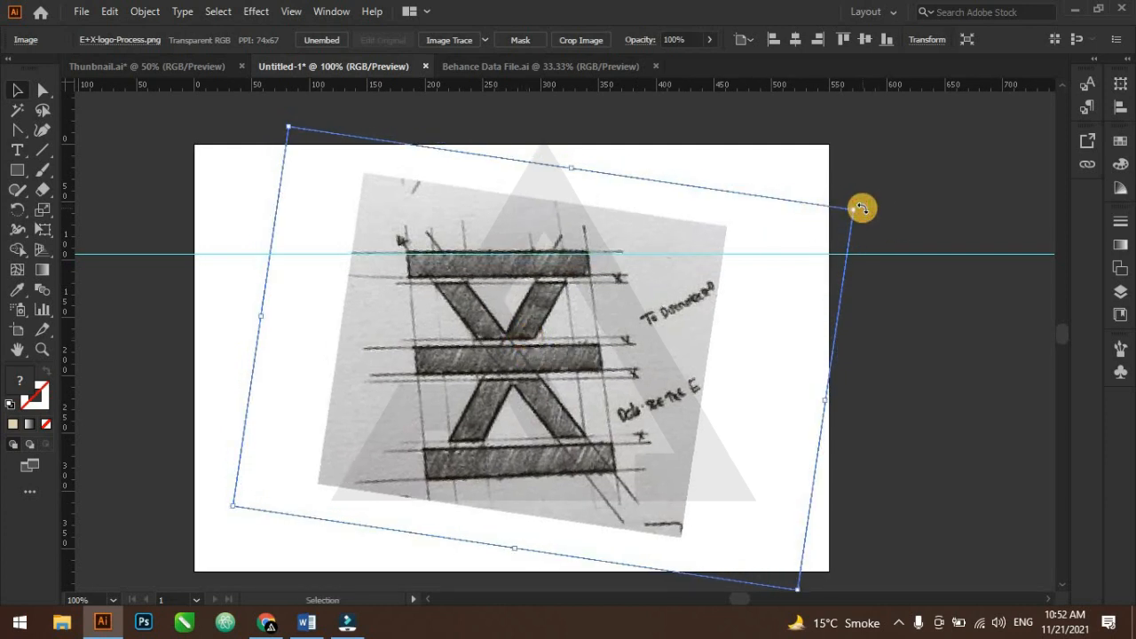
# Remove the horizontal guide from the artboard
pyautogui.click(927, 331)
pyautogui.click(629, 376)
pyautogui.click(909, 259)
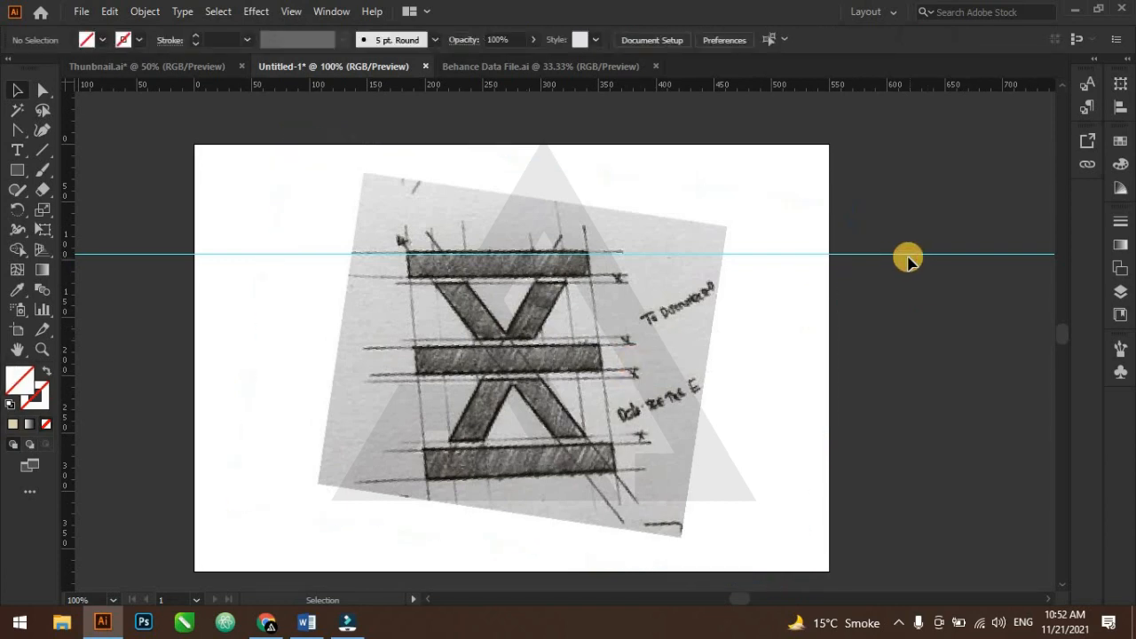
# Lock the sketch image in the layer structure so it serves as a fixed tracing template
pyautogui.click(509, 229)
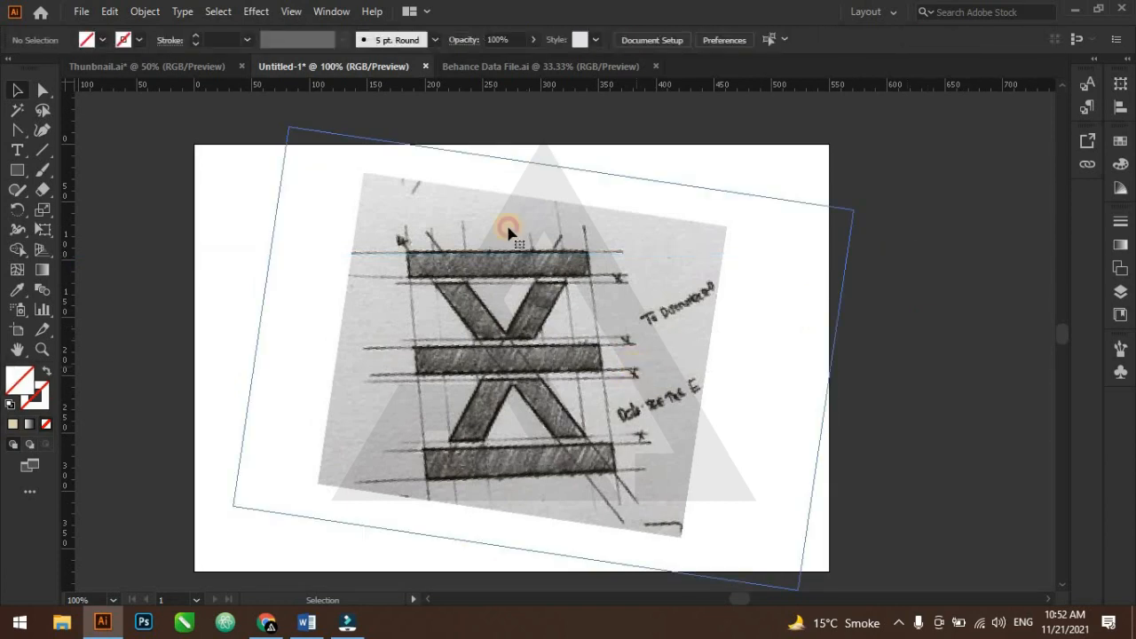
pyautogui.click(323, 13)
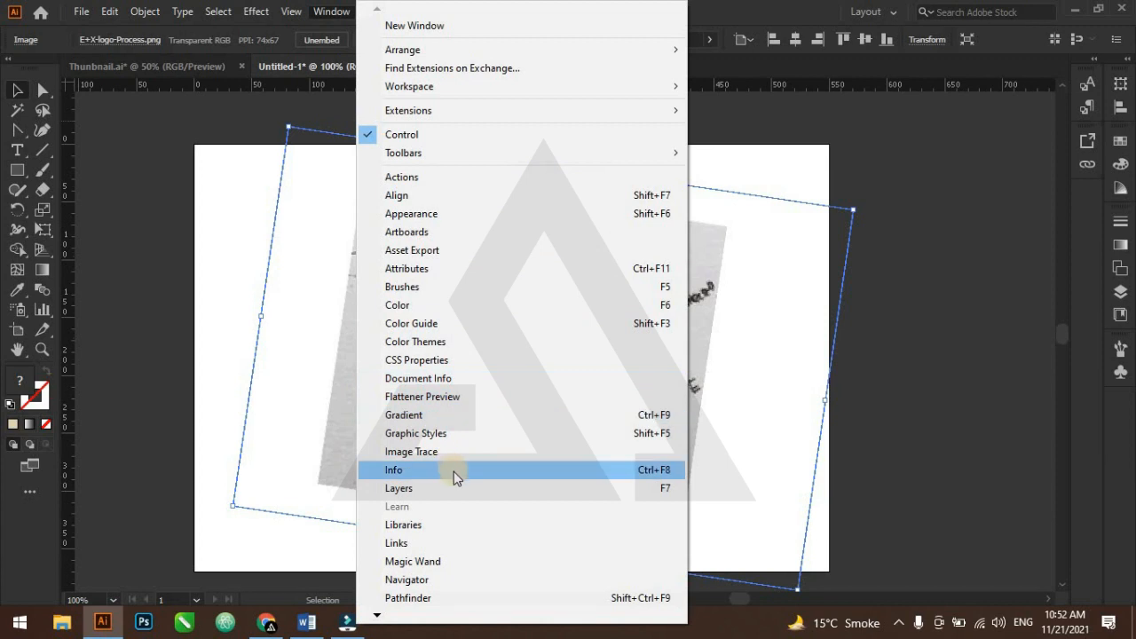
pyautogui.click(399, 488)
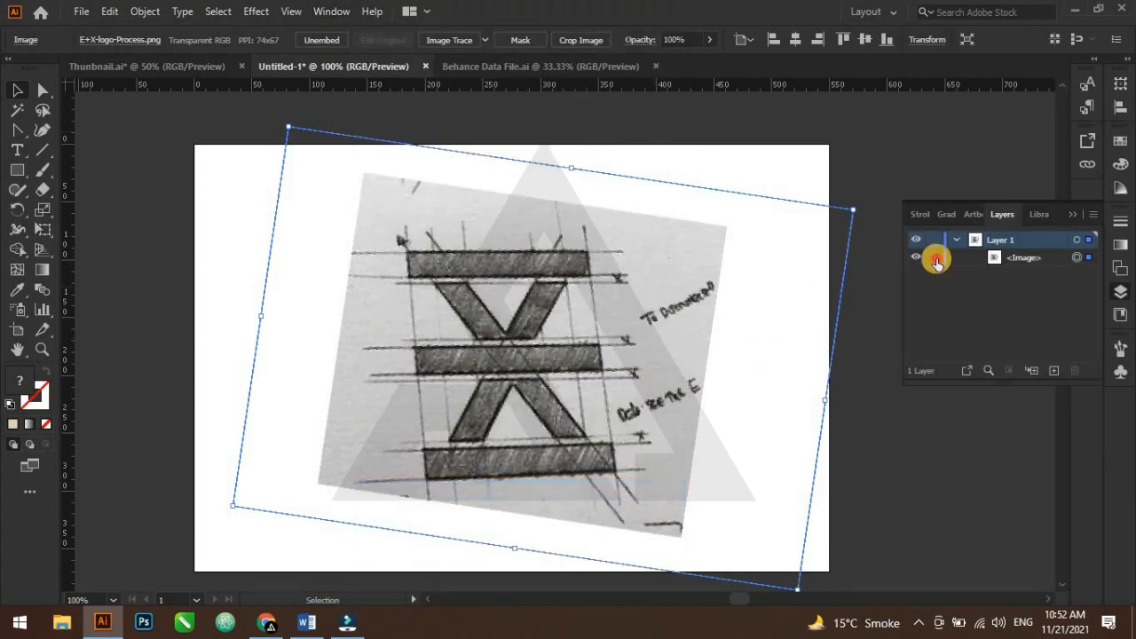
pyautogui.click(934, 257)
pyautogui.click(1070, 219)
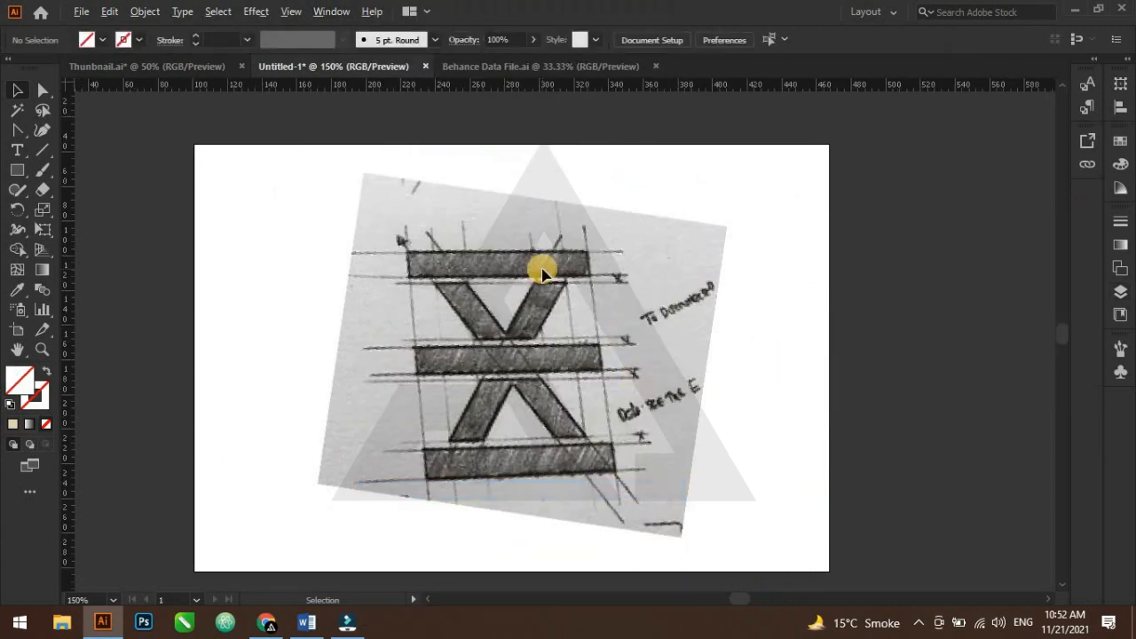
# Draw a straight horizontal line with a 1 pt black stroke along the upper edge of the sketch's top bar
pyautogui.hotkey('ctrl', '=')
pyautogui.click(41, 149)
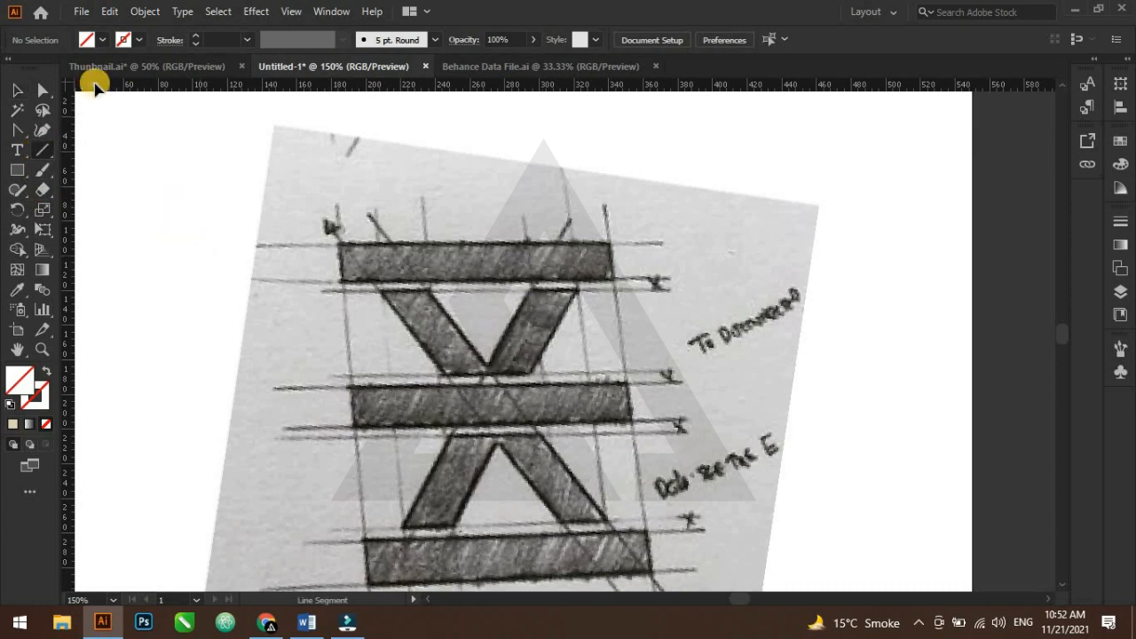
pyautogui.click(139, 39)
pyautogui.click(45, 69)
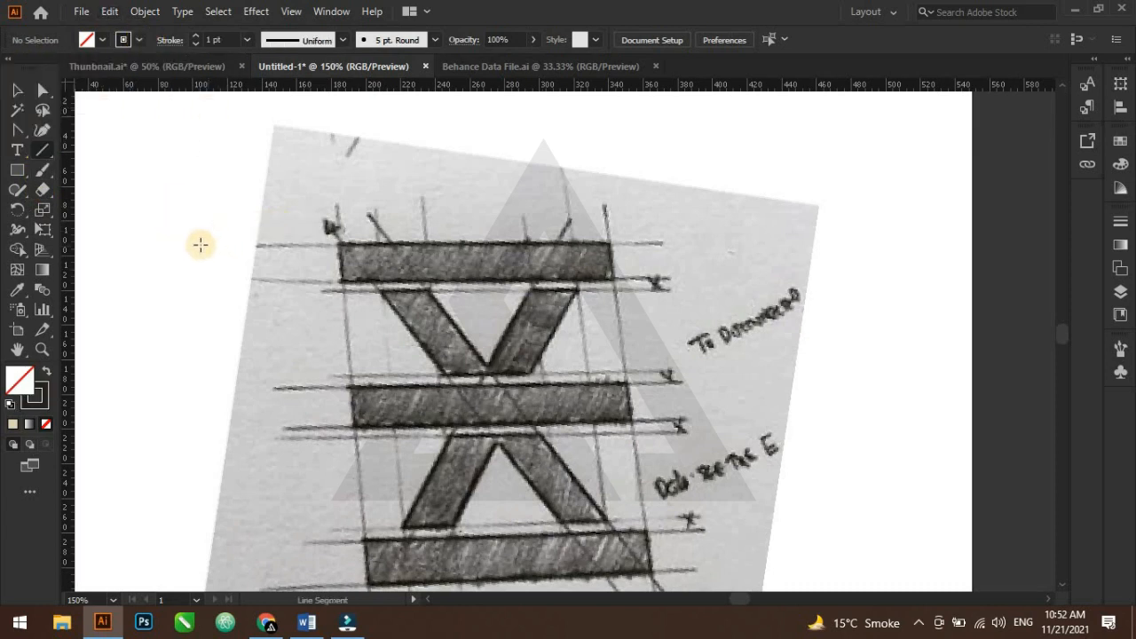
pyautogui.moveTo(197, 243); pyautogui.dragTo(785, 243)
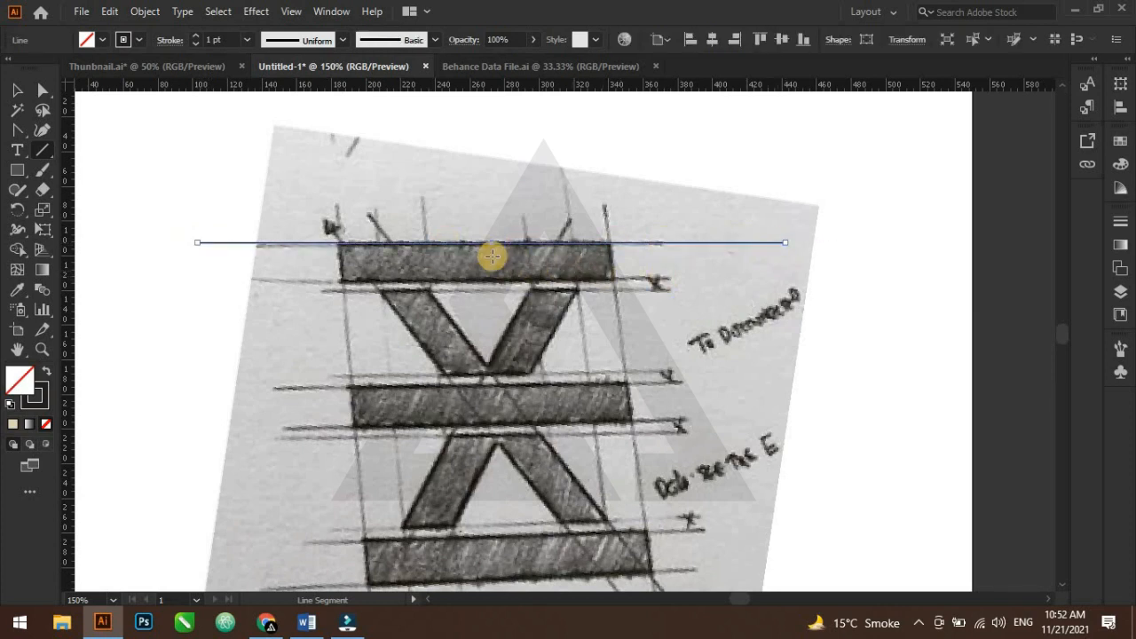
# Duplicate the horizontal line down the sketch onto the remaining edges of the three bars and the ends of the diagonal strokes
pyautogui.scroll(1, 491, 255)
pyautogui.moveTo(490, 241); pyautogui.dragTo(489, 289)
pyautogui.moveTo(489, 290); pyautogui.dragTo(494, 498)
pyautogui.moveTo(494, 498); pyautogui.dragTo(495, 554)
pyautogui.scroll(-1, 518, 466)
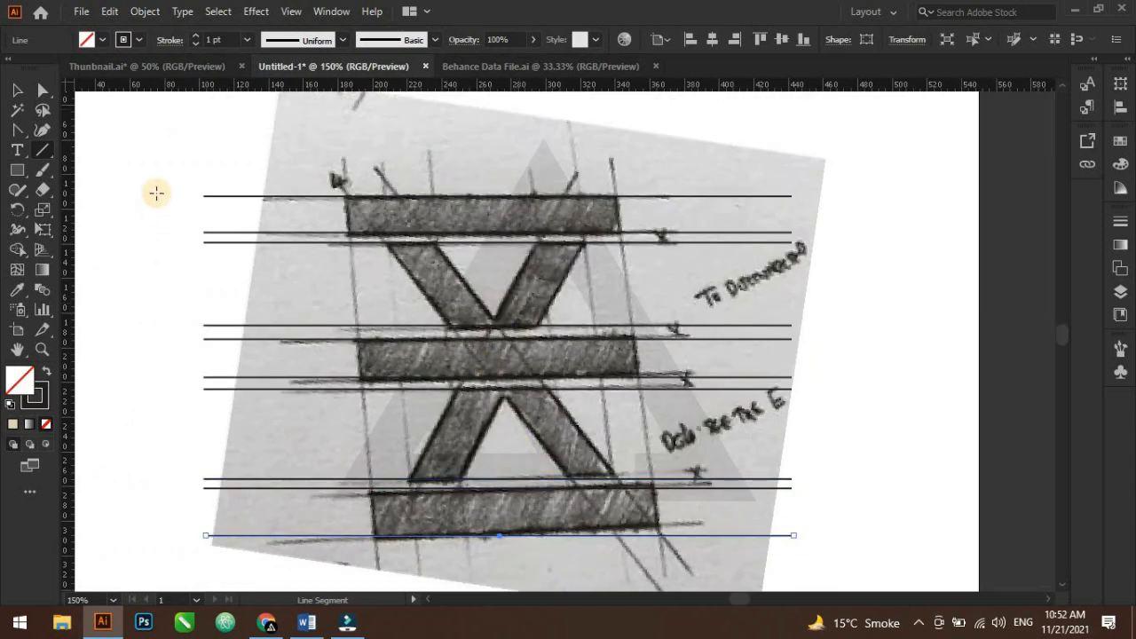
# Draw a vertical line near the bars' left ends and copy it to the right end of the bottom bar
pyautogui.click(12, 90)
pyautogui.click(108, 172)
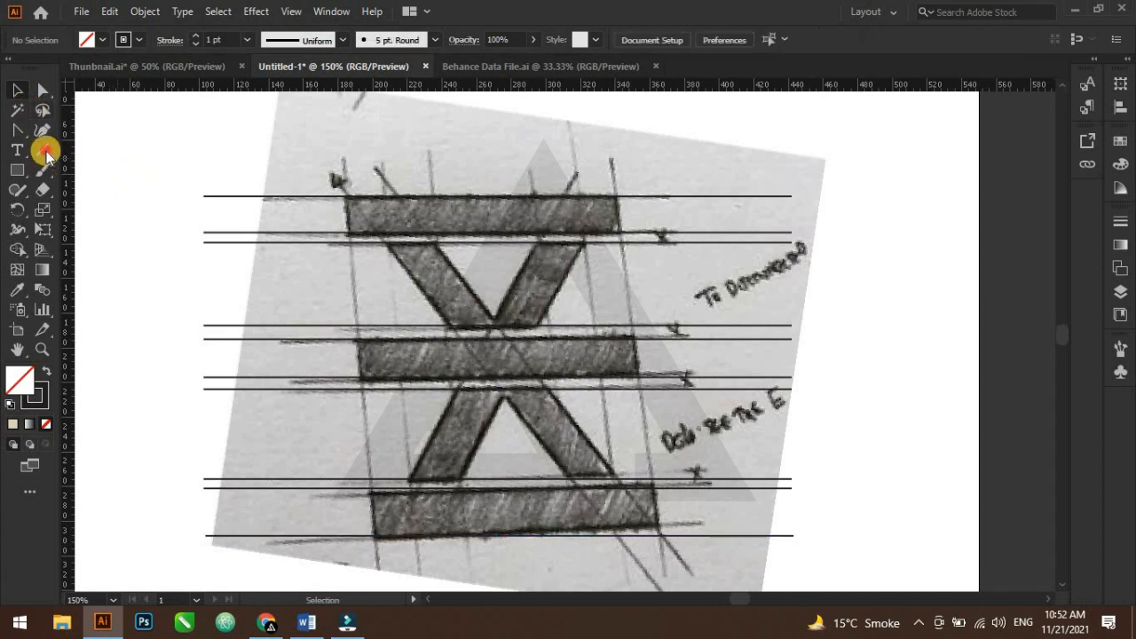
pyautogui.click(43, 150)
pyautogui.moveTo(343, 156); pyautogui.dragTo(370, 579)
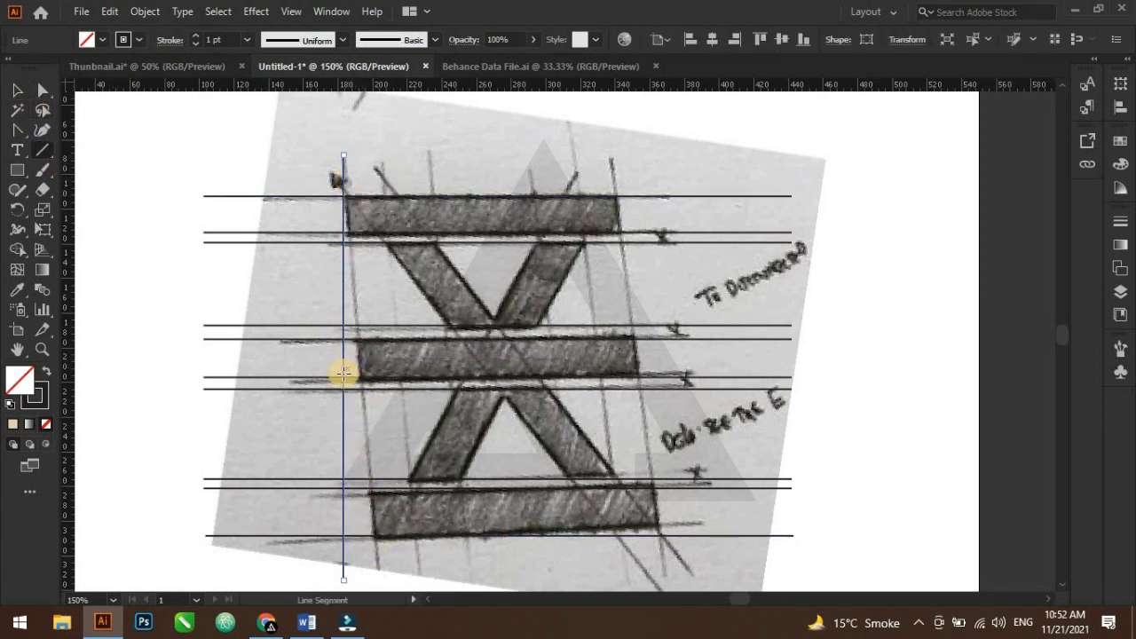
pyautogui.moveTo(344, 373); pyautogui.dragTo(654, 357)
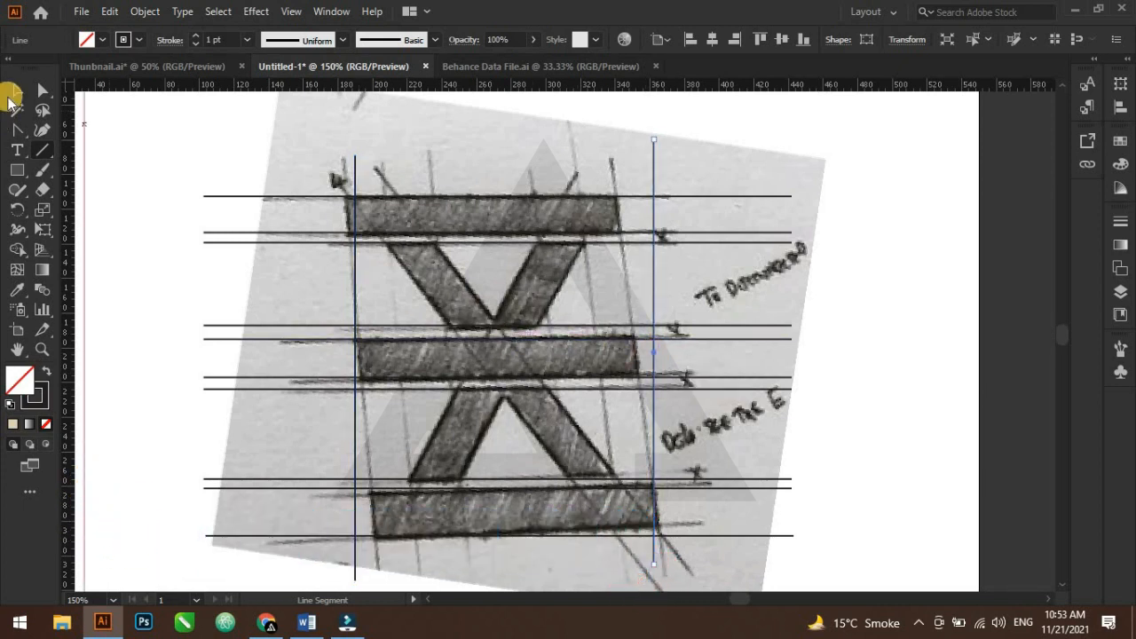
# Shift the left vertical line outward to the top bar's left end and clear the selection
pyautogui.click(10, 94)
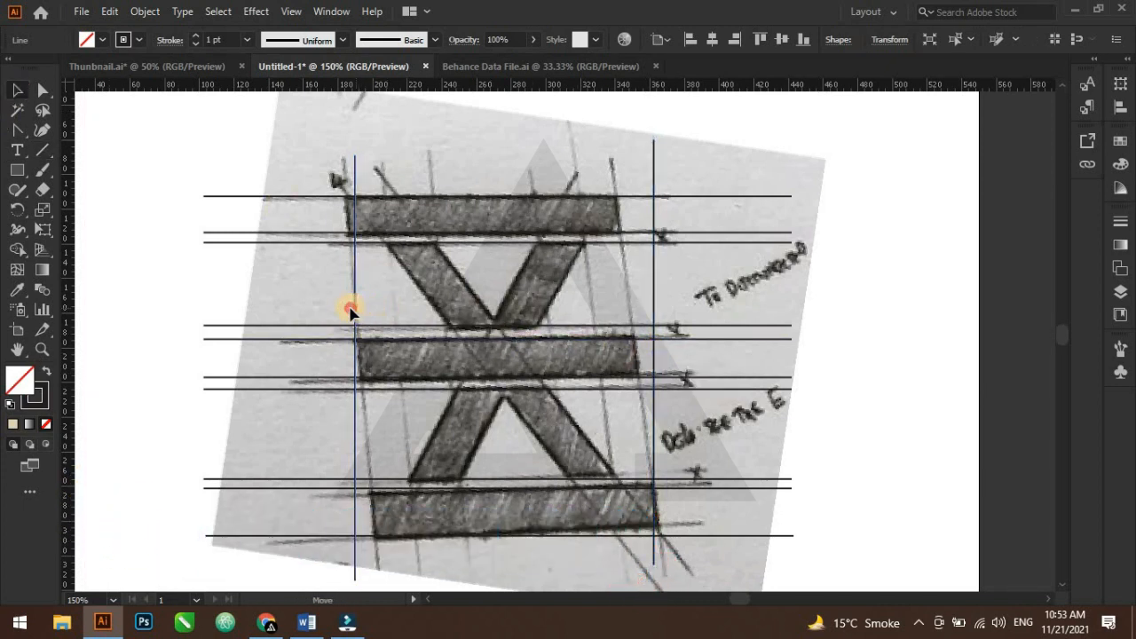
pyautogui.moveTo(351, 311); pyautogui.dragTo(342, 306)
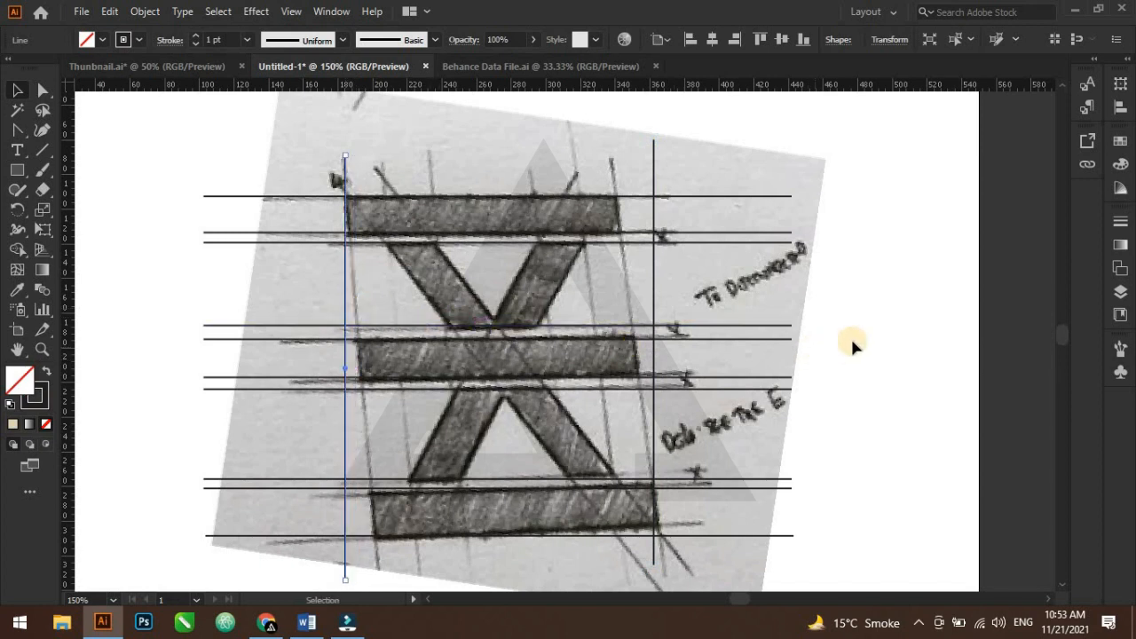
pyautogui.moveTo(254, 143); pyautogui.dragTo(755, 488)
pyautogui.click(894, 450)
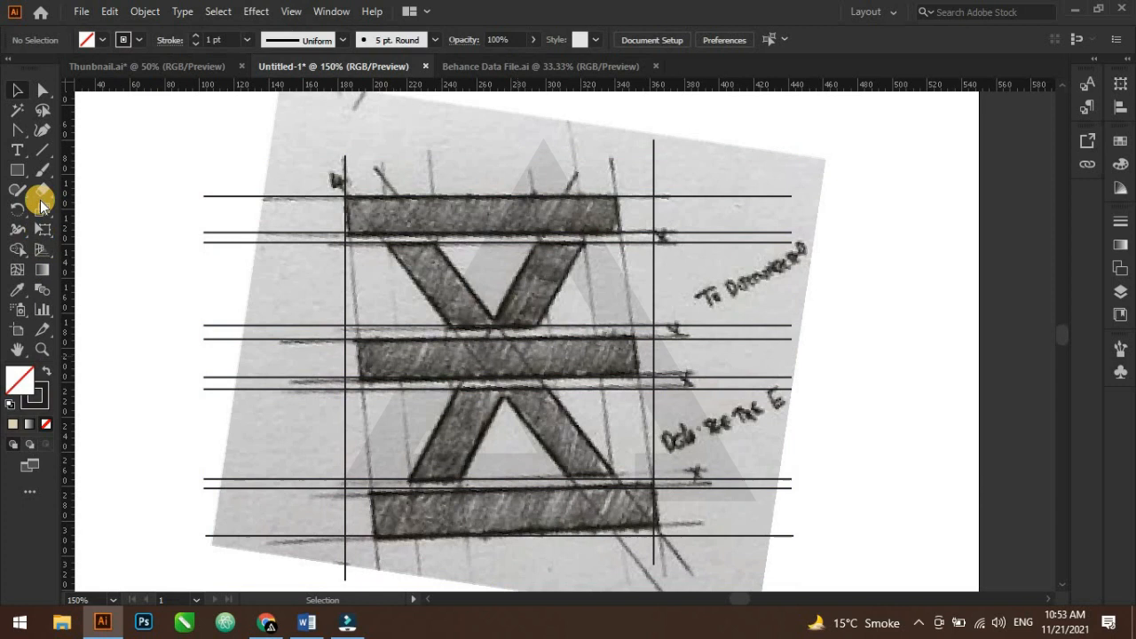
# Draw a diagonal line about 275 px long along the X's rising stroke and duplicate it onto the stroke's other edge
pyautogui.click(41, 151)
pyautogui.moveTo(583, 170); pyautogui.dragTo(346, 577)
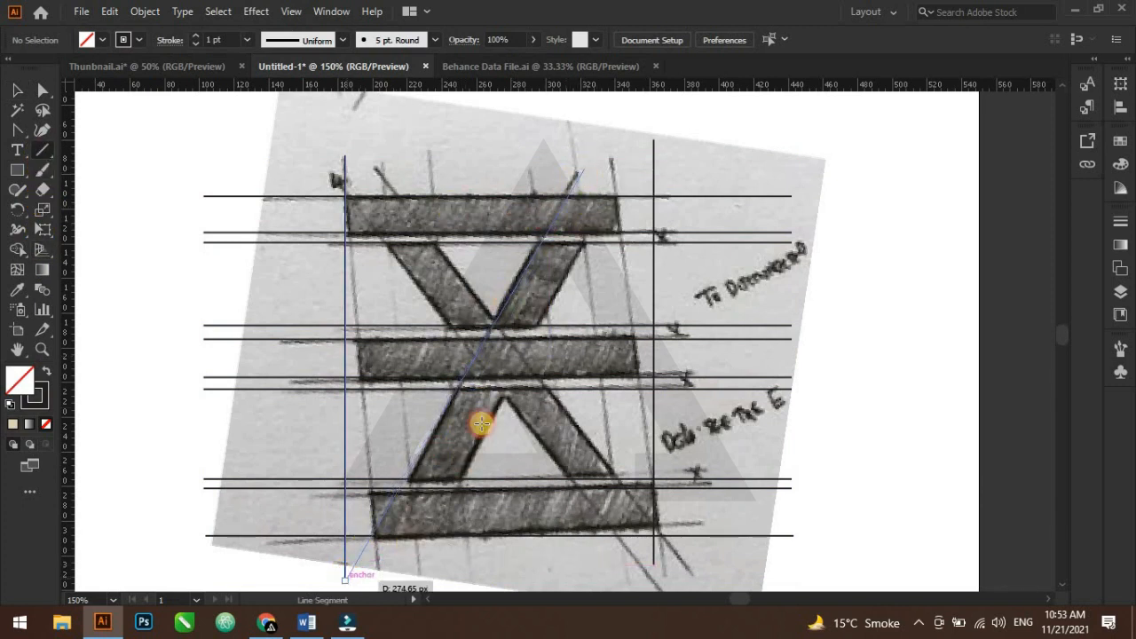
pyautogui.moveTo(469, 377); pyautogui.dragTo(519, 391)
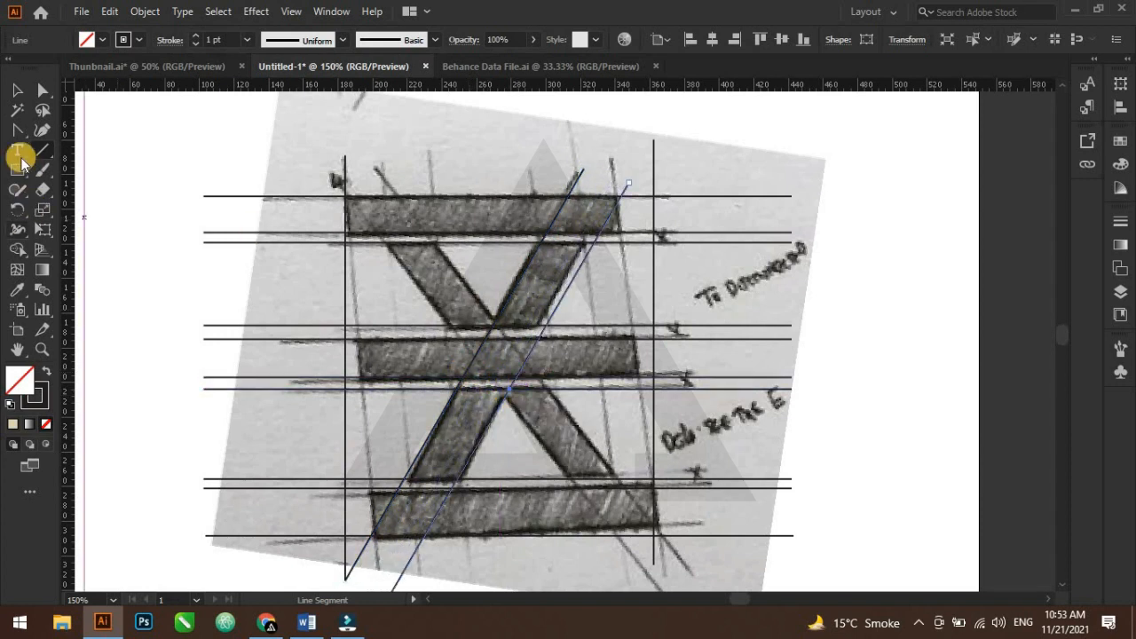
pyautogui.keyDown('ctrl'); pyautogui.click(302, 186); pyautogui.keyUp('ctrl')
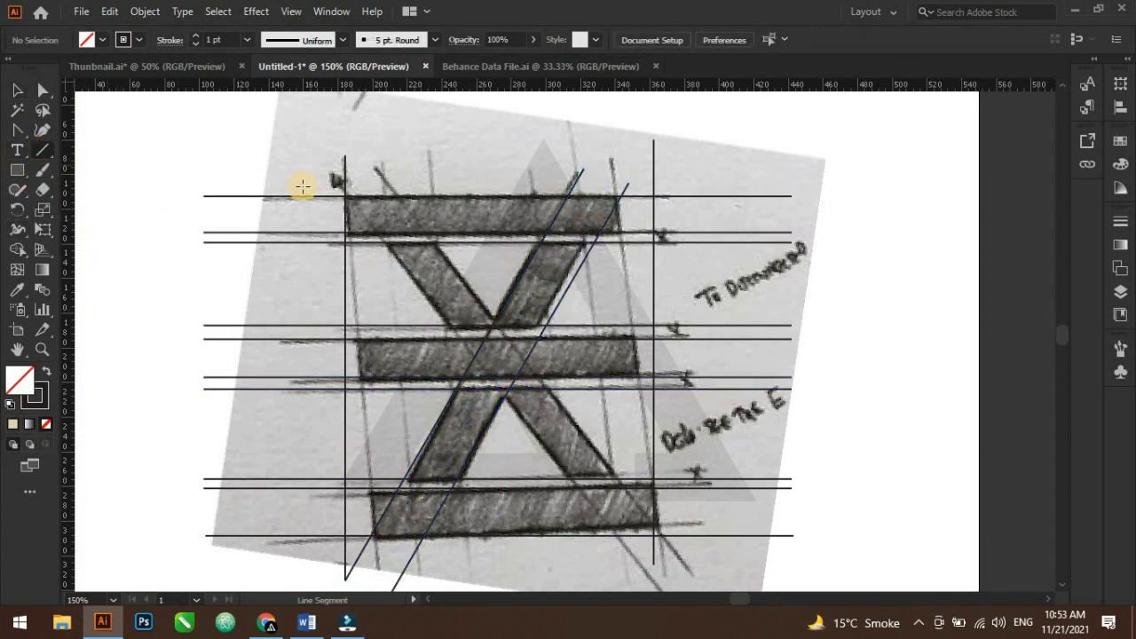
# Draw a diagonal line about 330 px long at 309° along the X's falling stroke and duplicate it onto the stroke's other edge
pyautogui.moveTo(301, 162); pyautogui.dragTo(659, 524)
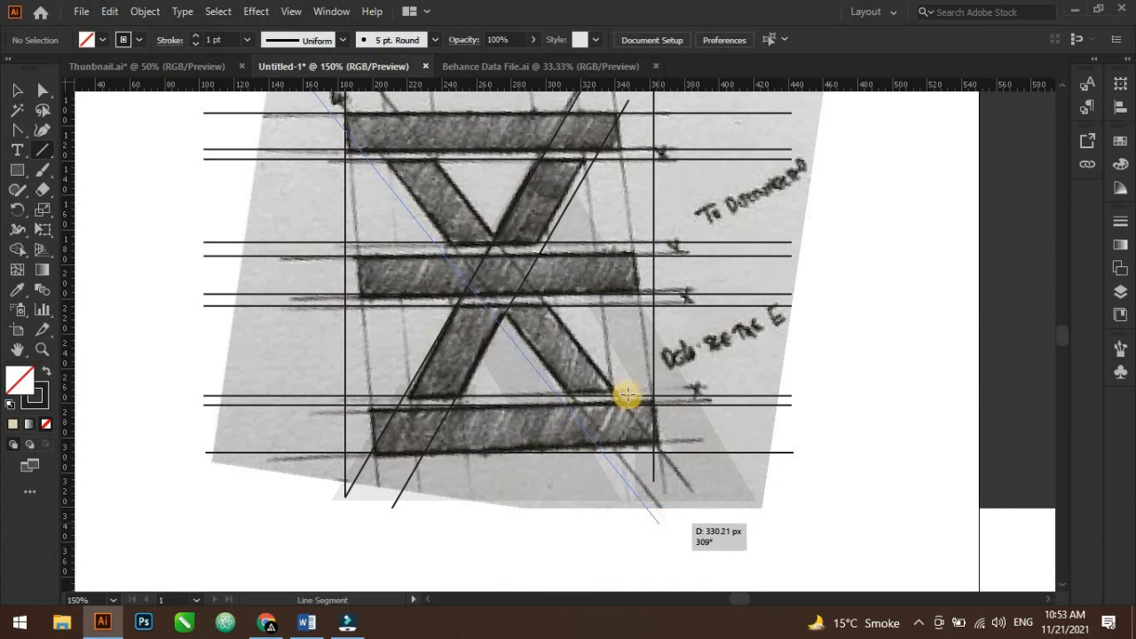
pyautogui.scroll(2, 533, 373)
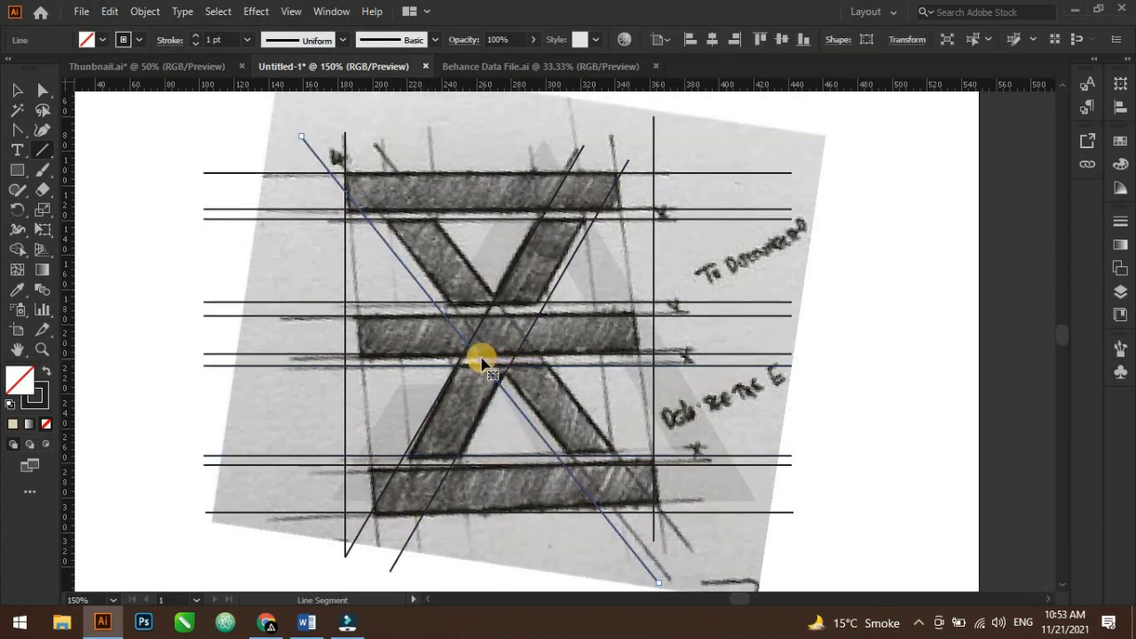
pyautogui.moveTo(479, 357); pyautogui.dragTo(522, 332)
# Select all construction lines and use Shape Builder with a black fill and no stroke to merge the top, middle and bottom bars
pyautogui.hotkey('ctrl', '1')
pyautogui.click(20, 114)
pyautogui.click(13, 98)
pyautogui.moveTo(287, 168); pyautogui.dragTo(756, 533)
pyautogui.click(17, 250)
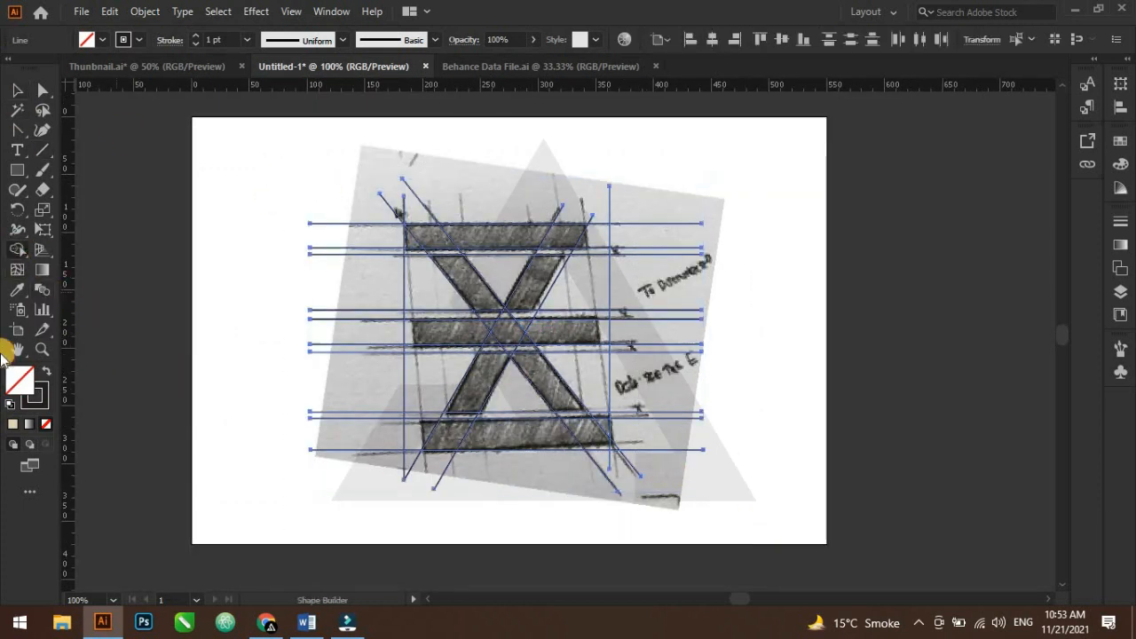
pyautogui.scroll(1, 473, 315)
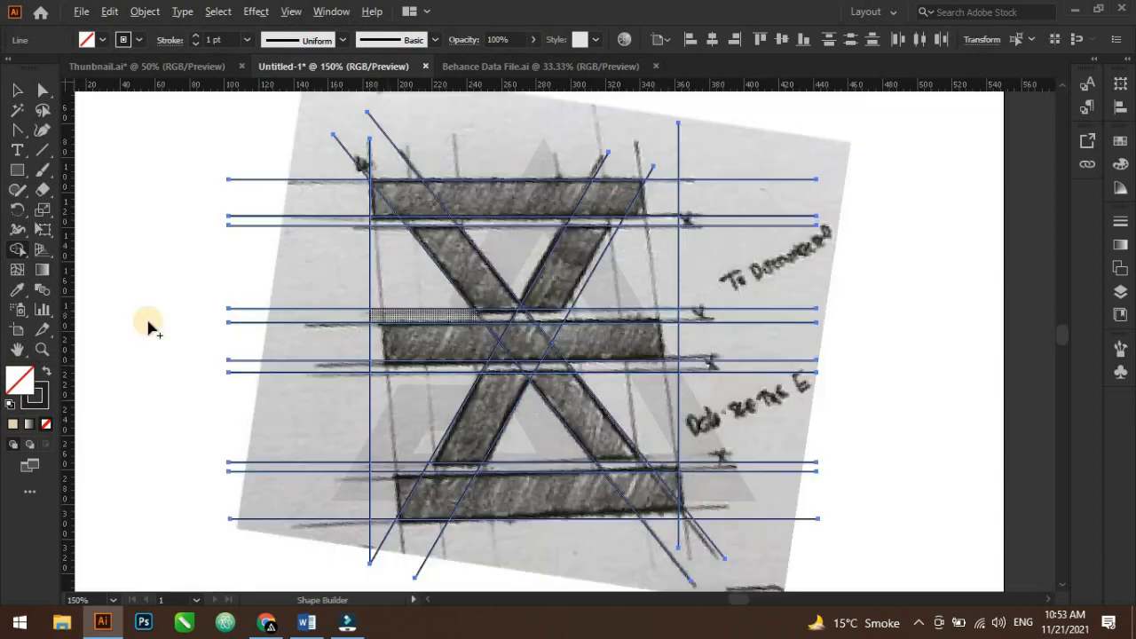
pyautogui.click(49, 370)
pyautogui.moveTo(384, 211)
pyautogui.mouseDown()
pyautogui.moveTo(444, 198)
pyautogui.moveTo(657, 204)
pyautogui.mouseUp()
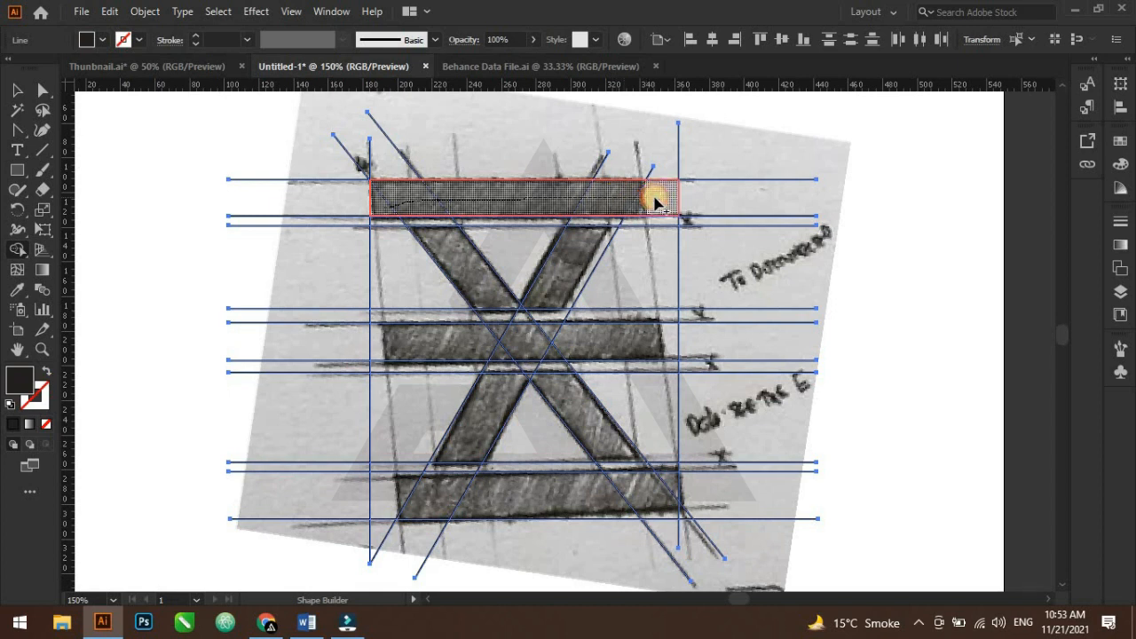
pyautogui.moveTo(579, 239); pyautogui.dragTo(542, 276)
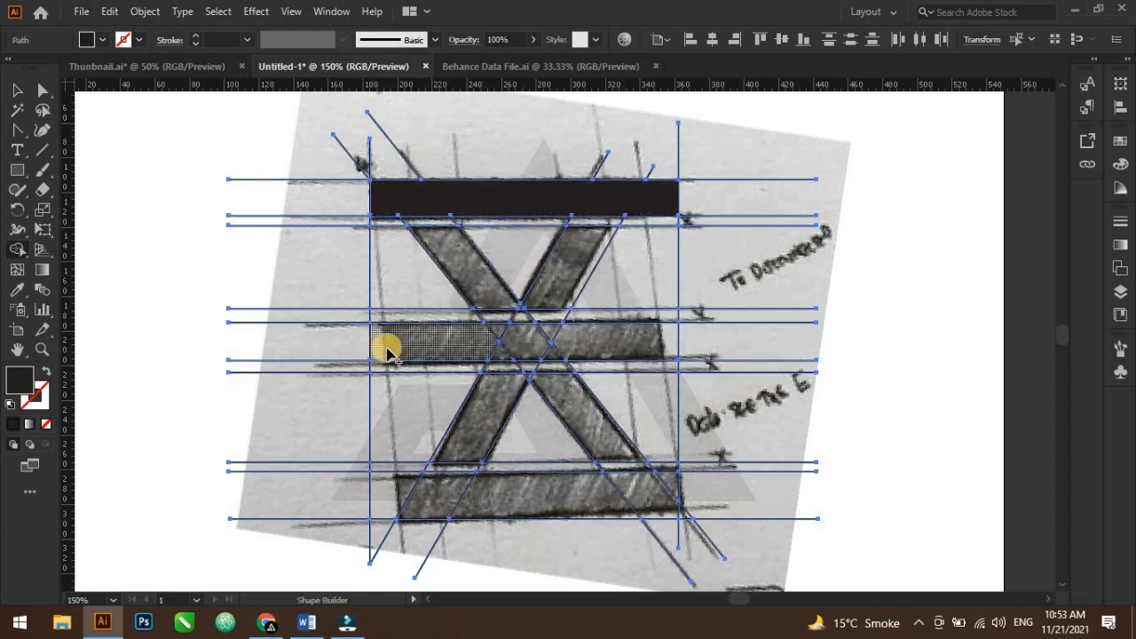
pyautogui.moveTo(388, 351)
pyautogui.mouseDown()
pyautogui.moveTo(653, 336)
pyautogui.moveTo(491, 338)
pyautogui.mouseUp()
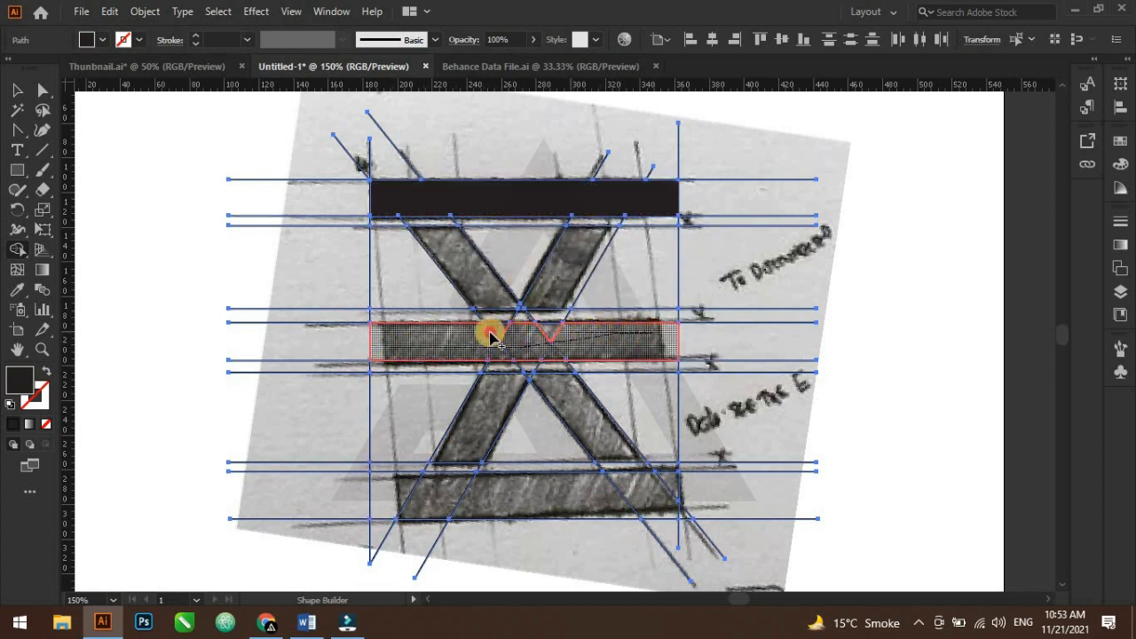
pyautogui.moveTo(444, 435)
pyautogui.mouseDown()
pyautogui.moveTo(431, 489)
pyautogui.moveTo(387, 507)
pyautogui.mouseUp()
pyautogui.moveTo(387, 507)
pyautogui.mouseDown()
pyautogui.moveTo(636, 497)
pyautogui.moveTo(672, 481)
pyautogui.moveTo(645, 473)
pyautogui.mouseUp()
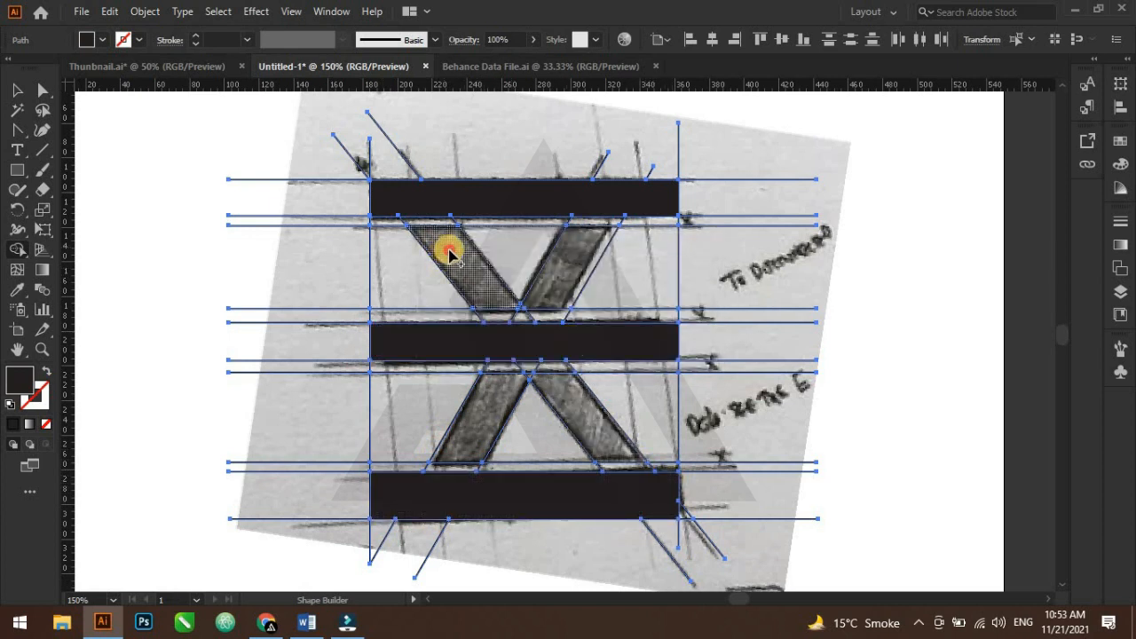
# Merge the X's upper and lower diagonal strokes into solid black shapes with Shape Builder and clear the selection
pyautogui.moveTo(452, 254)
pyautogui.mouseDown()
pyautogui.moveTo(506, 306)
pyautogui.moveTo(528, 304)
pyautogui.mouseUp()
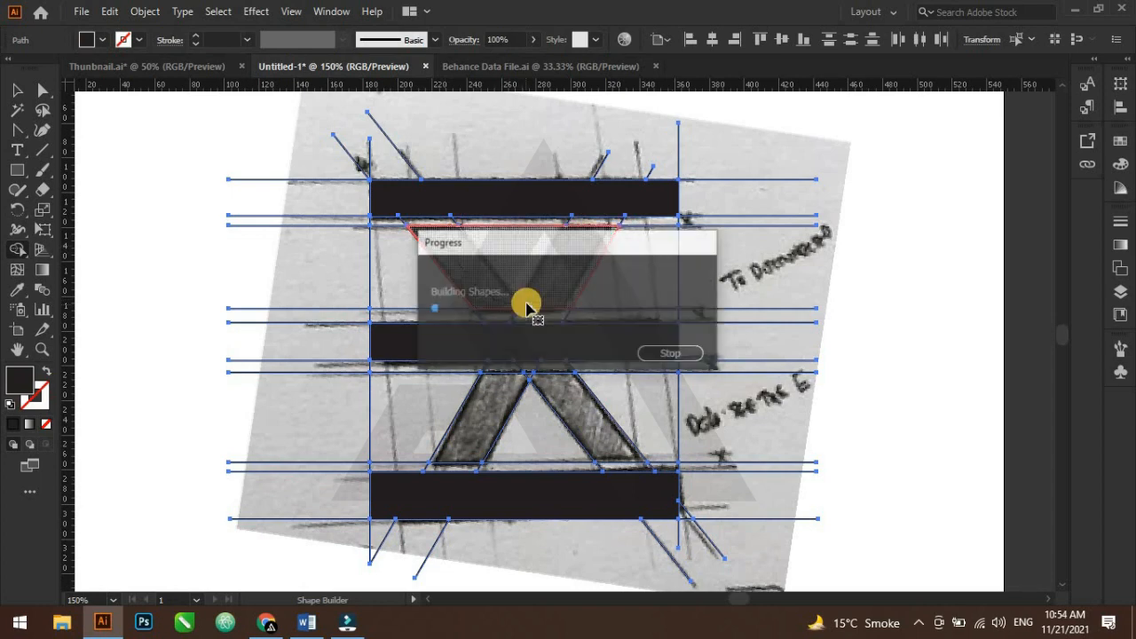
pyautogui.scroll(2, 514, 287)
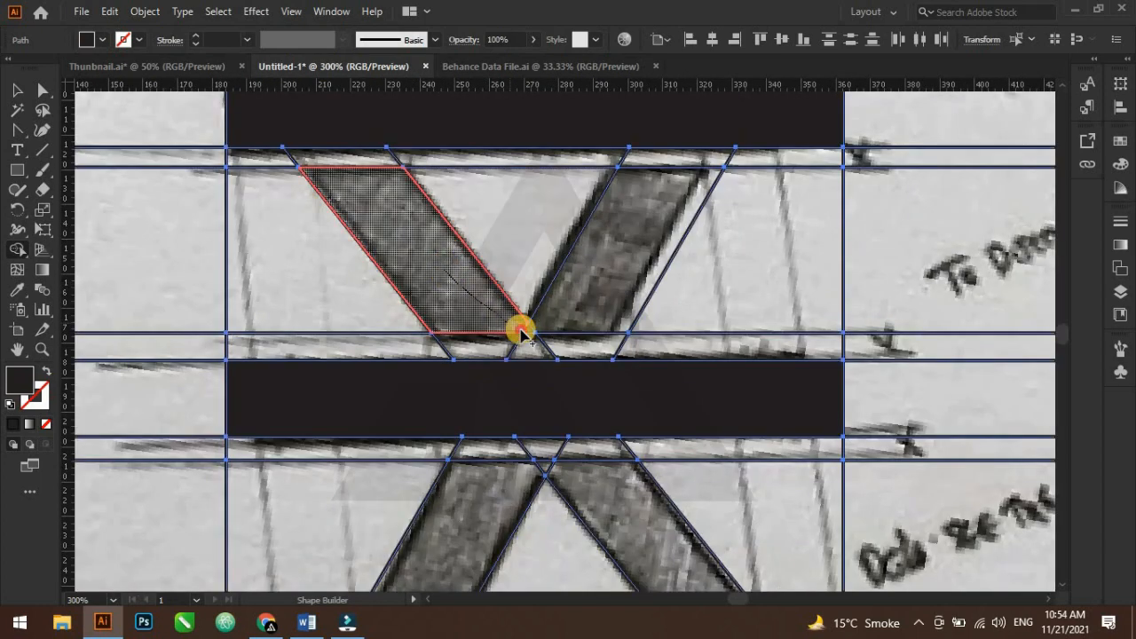
pyautogui.moveTo(553, 324); pyautogui.dragTo(578, 300)
pyautogui.scroll(-3, 575, 311)
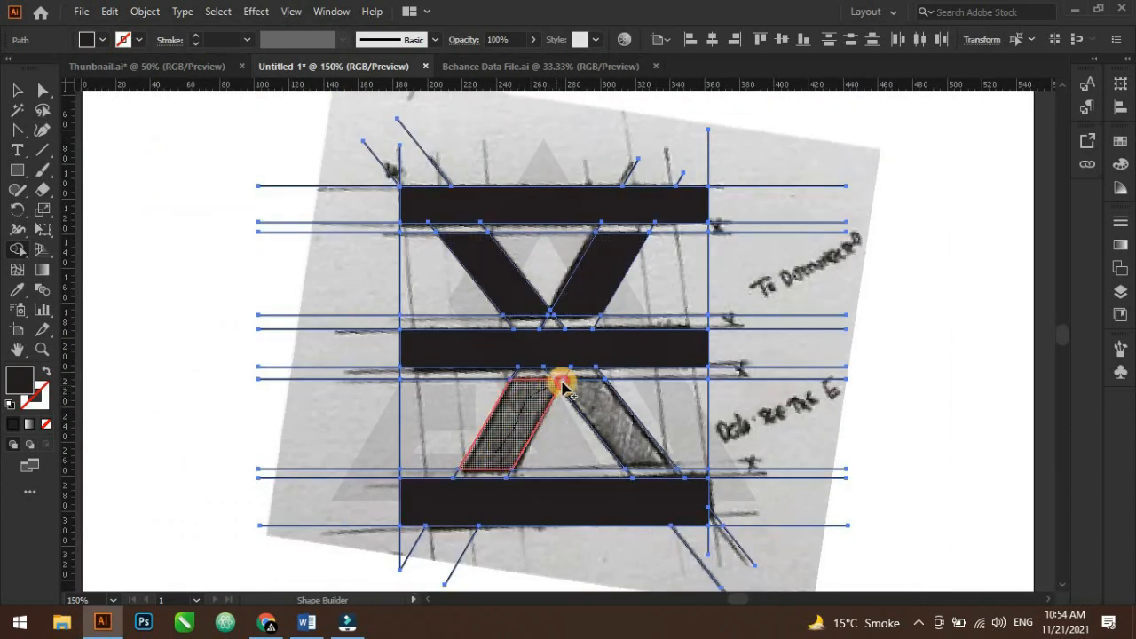
pyautogui.moveTo(562, 383); pyautogui.dragTo(604, 416)
pyautogui.scroll(-2, 603, 415)
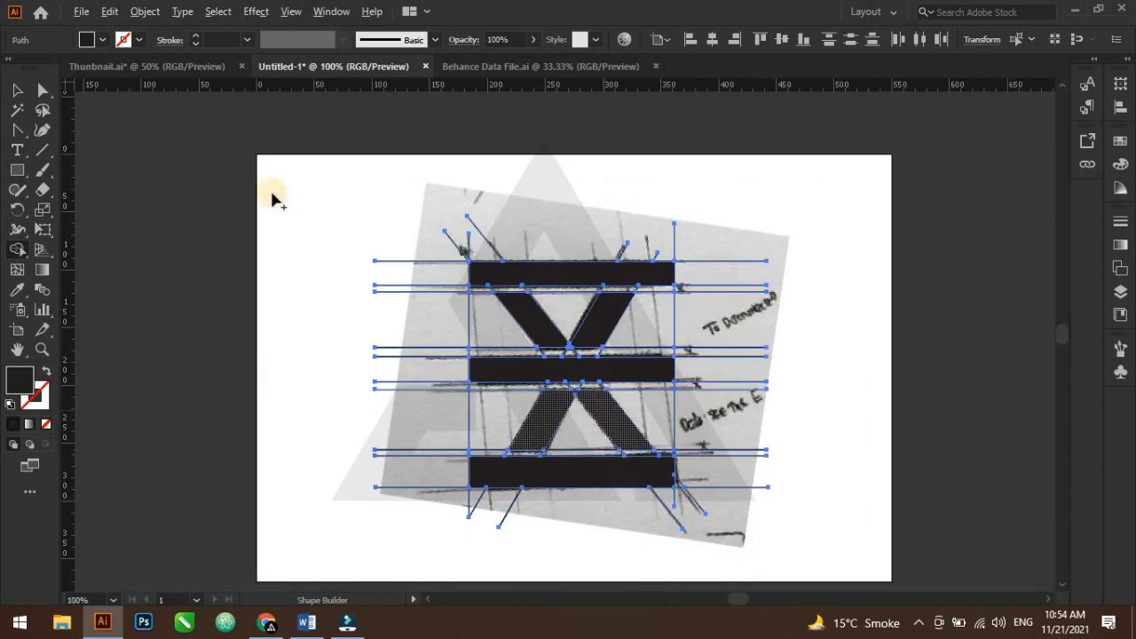
pyautogui.click(17, 89)
pyautogui.moveTo(127, 157); pyautogui.dragTo(533, 335)
pyautogui.click(572, 293)
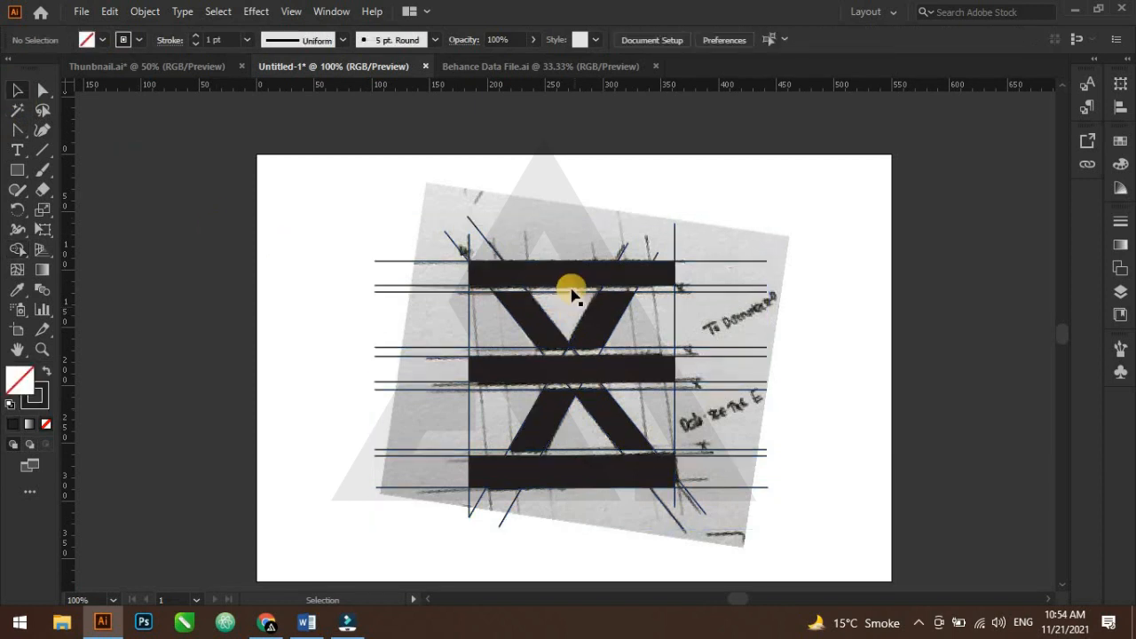
pyautogui.click(573, 288)
pyautogui.keyDown('shift'); pyautogui.click(586, 368); pyautogui.keyUp('shift')
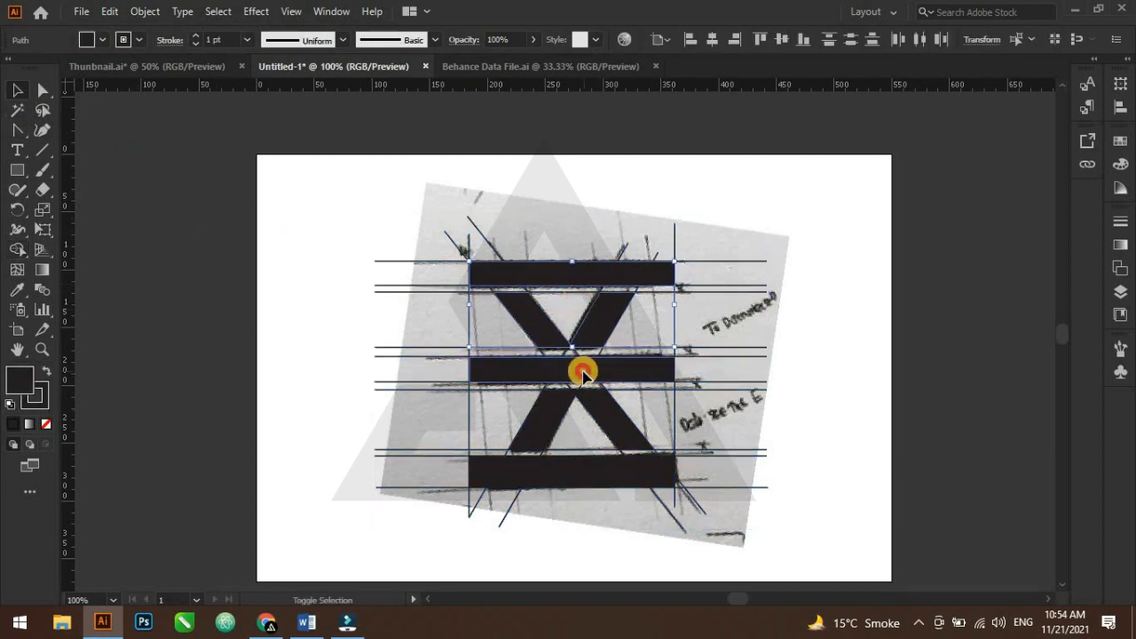
pyautogui.keyDown('shift'); pyautogui.click(552, 430); pyautogui.keyUp('shift')
pyautogui.keyDown('shift'); pyautogui.click(556, 479); pyautogui.keyUp('shift')
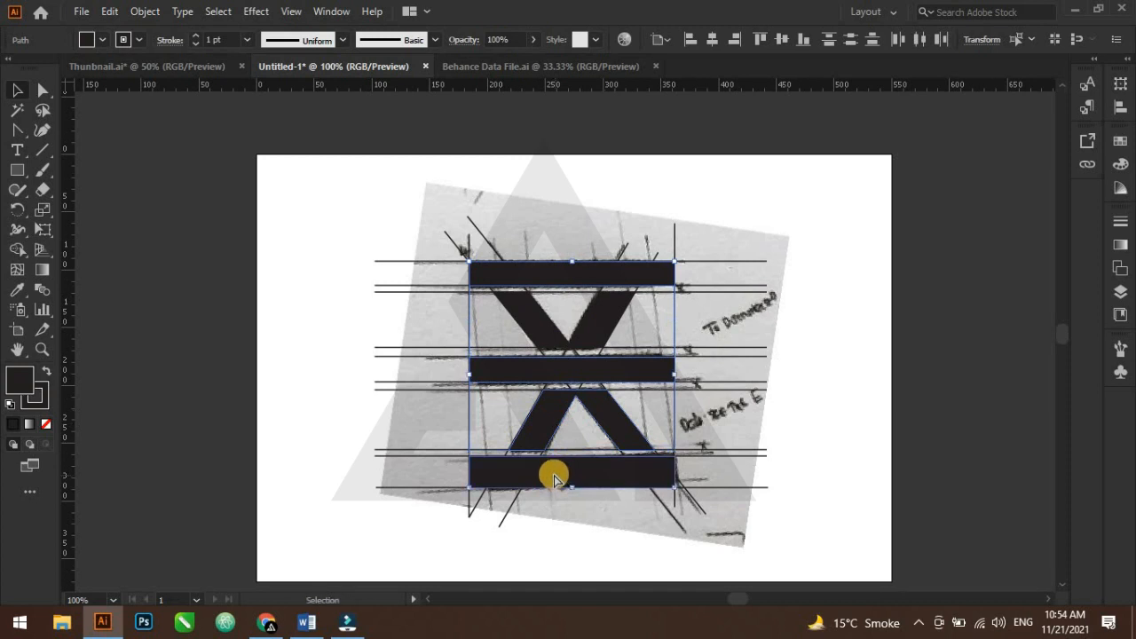
pyautogui.press('Delete')
pyautogui.hotkey('ctrl', 'z')
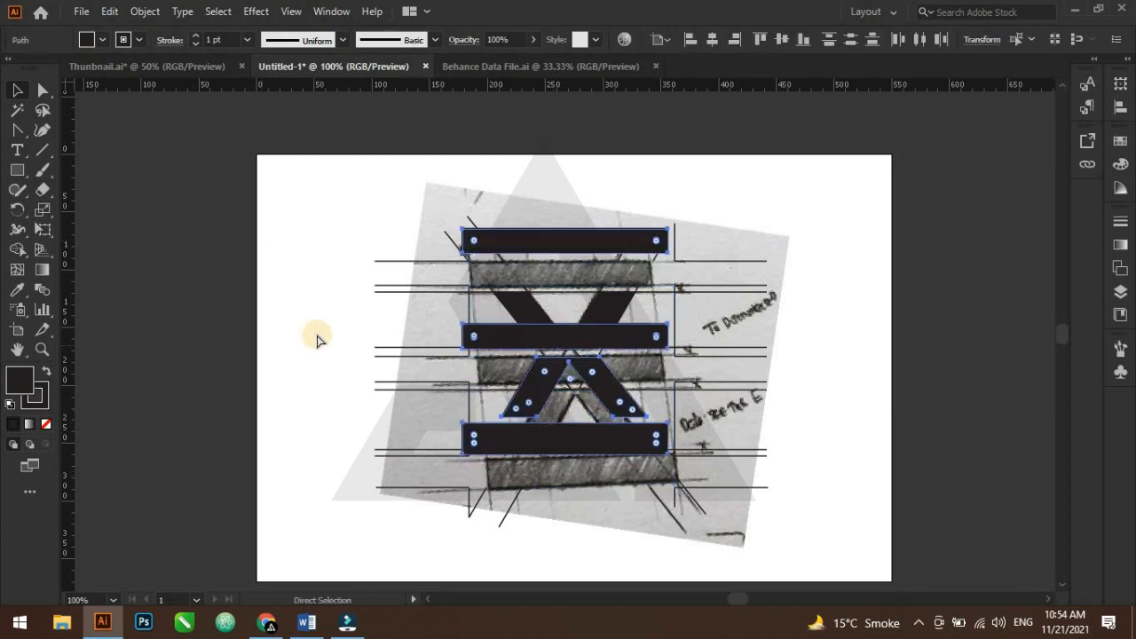
pyautogui.moveTo(524, 334); pyautogui.dragTo(206, 311)
pyautogui.hotkey('ctrl', 'z')
pyautogui.press('Delete')
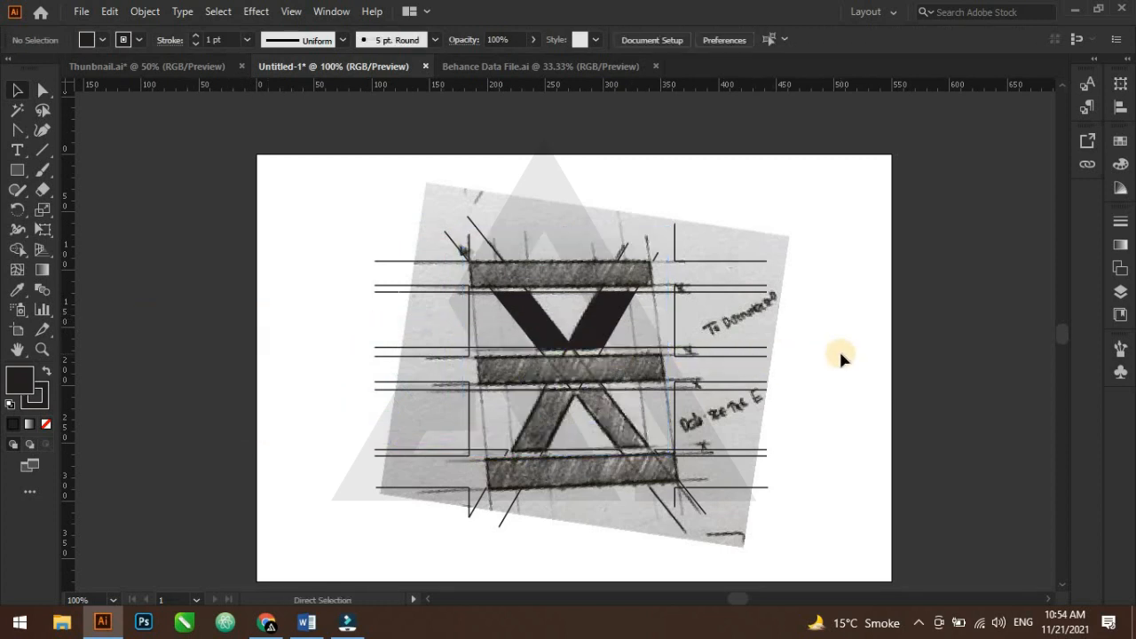
pyautogui.hotkey('ctrl', 'z')
# Select the three black bars and both black X shapes and move them off the artboard's left side
pyautogui.click(471, 246)
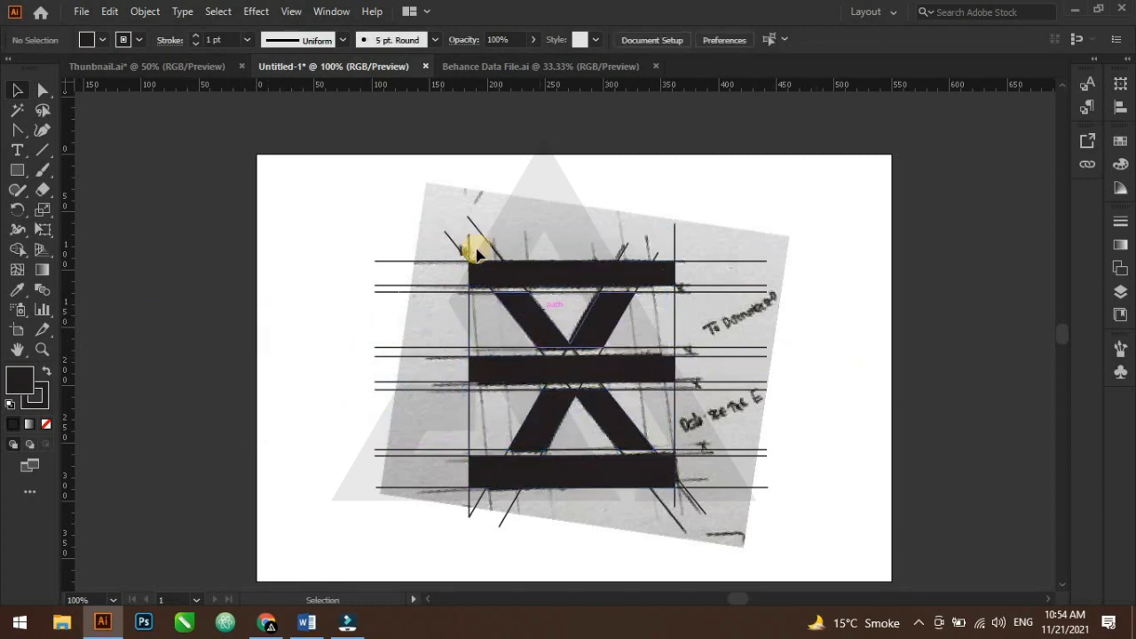
pyautogui.click(550, 280)
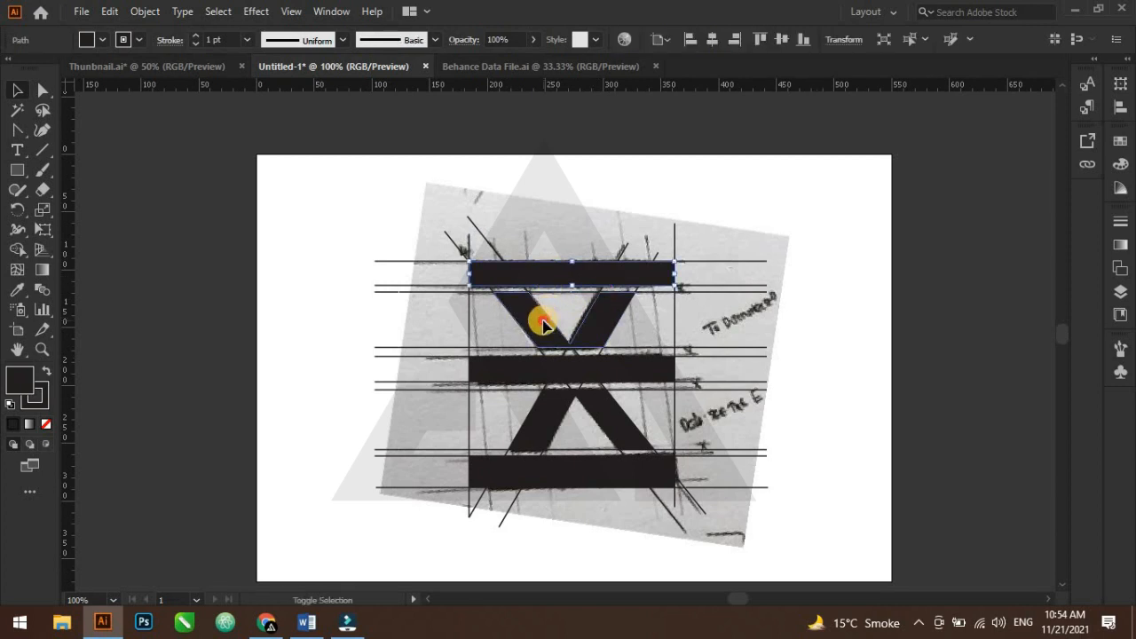
pyautogui.keyDown('shift'); pyautogui.click(544, 325); pyautogui.keyUp('shift')
pyautogui.keyDown('shift'); pyautogui.click(554, 411); pyautogui.keyUp('shift')
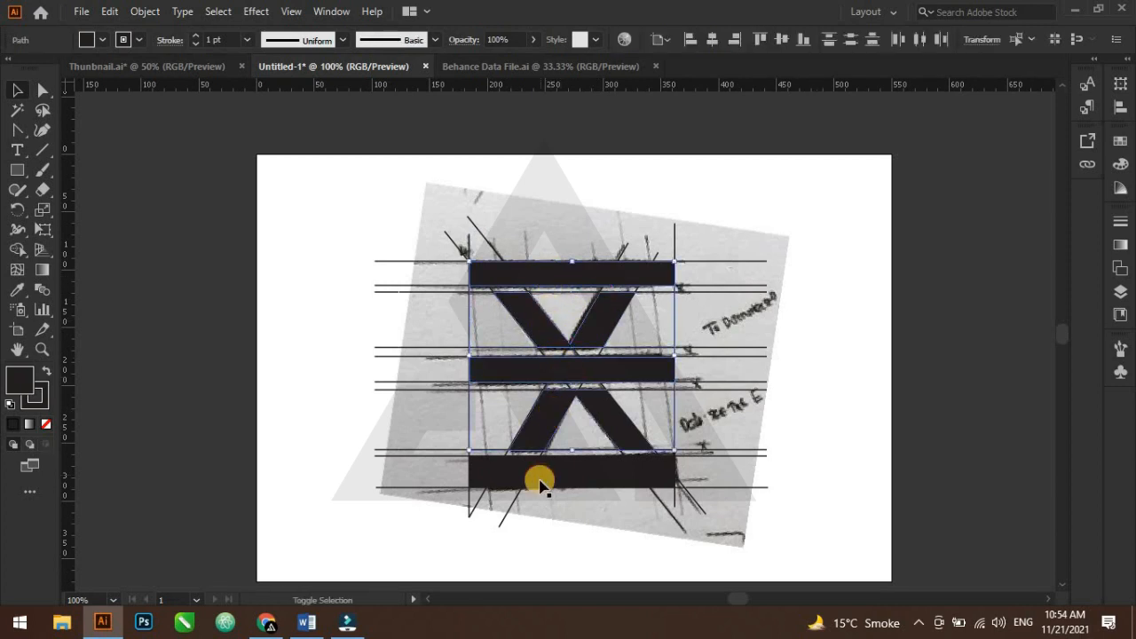
pyautogui.keyDown('shift'); pyautogui.click(539, 461); pyautogui.keyUp('shift')
pyautogui.moveTo(532, 432); pyautogui.dragTo(115, 309)
pyautogui.click(448, 169)
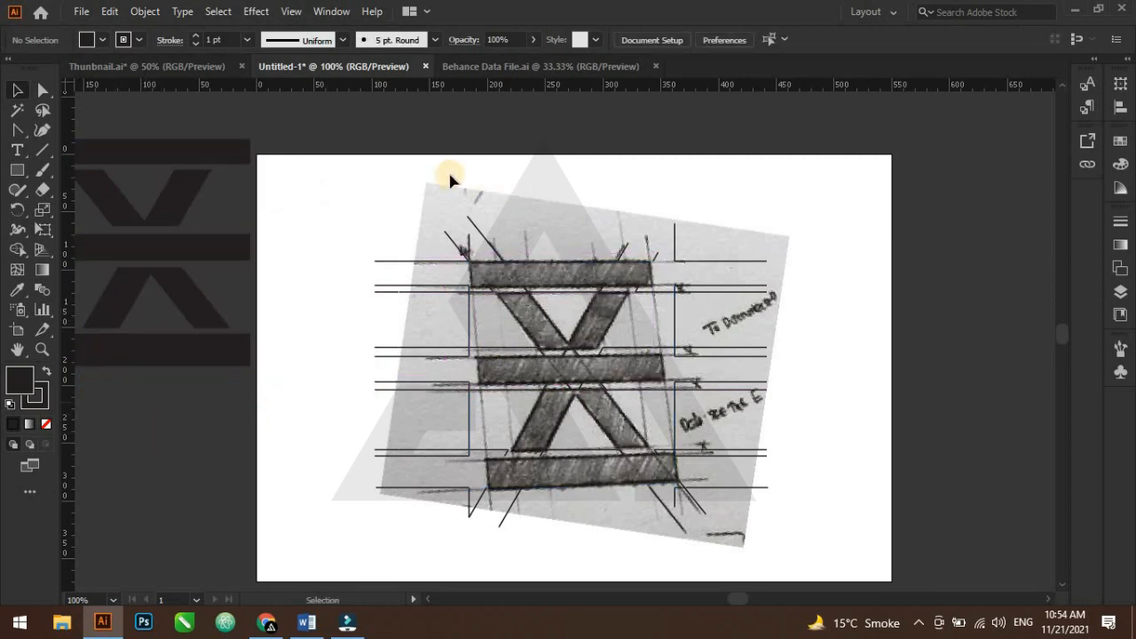
# Delete the leftover construction lines, and unlock and delete the sketch image
pyautogui.moveTo(779, 505); pyautogui.dragTo(859, 565)
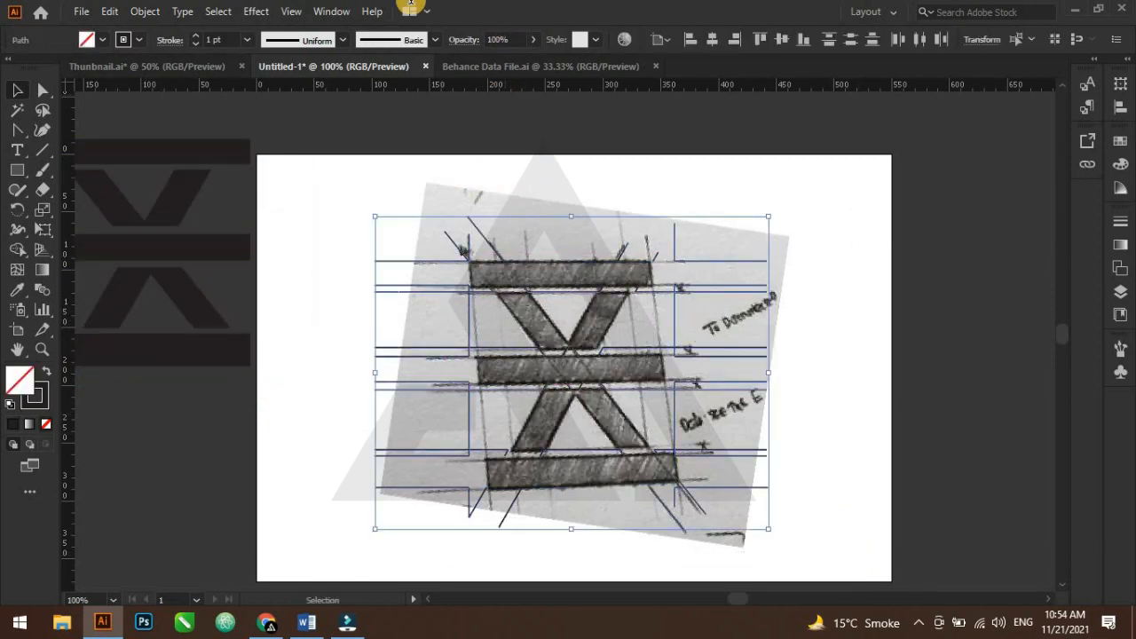
pyautogui.click(330, 11)
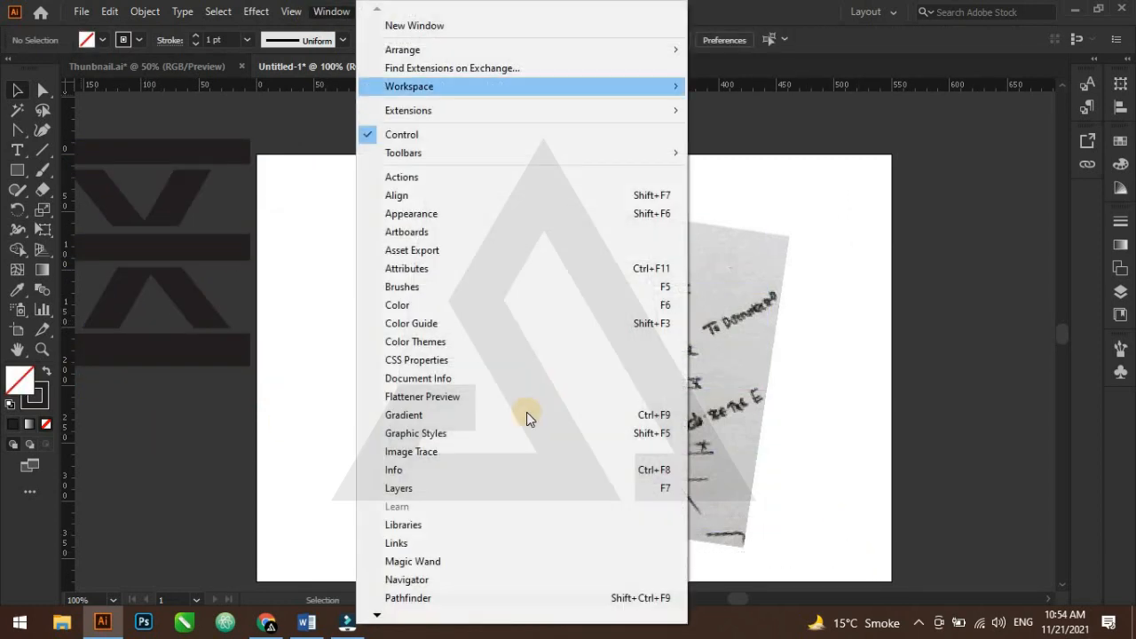
pyautogui.click(514, 490)
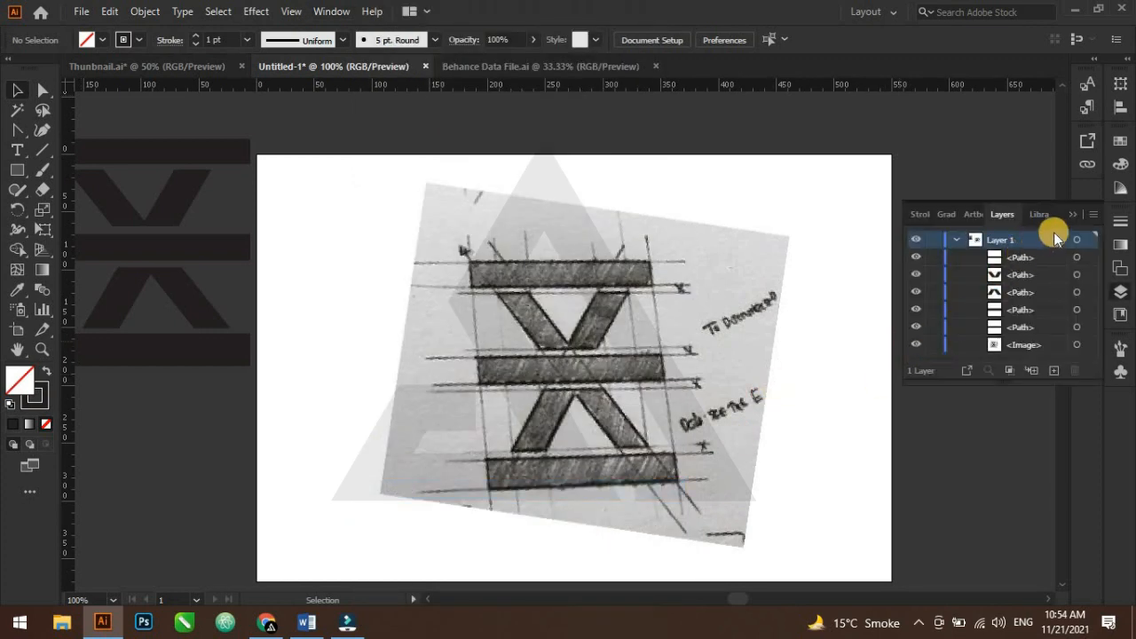
pyautogui.click(1073, 217)
pyautogui.click(681, 363)
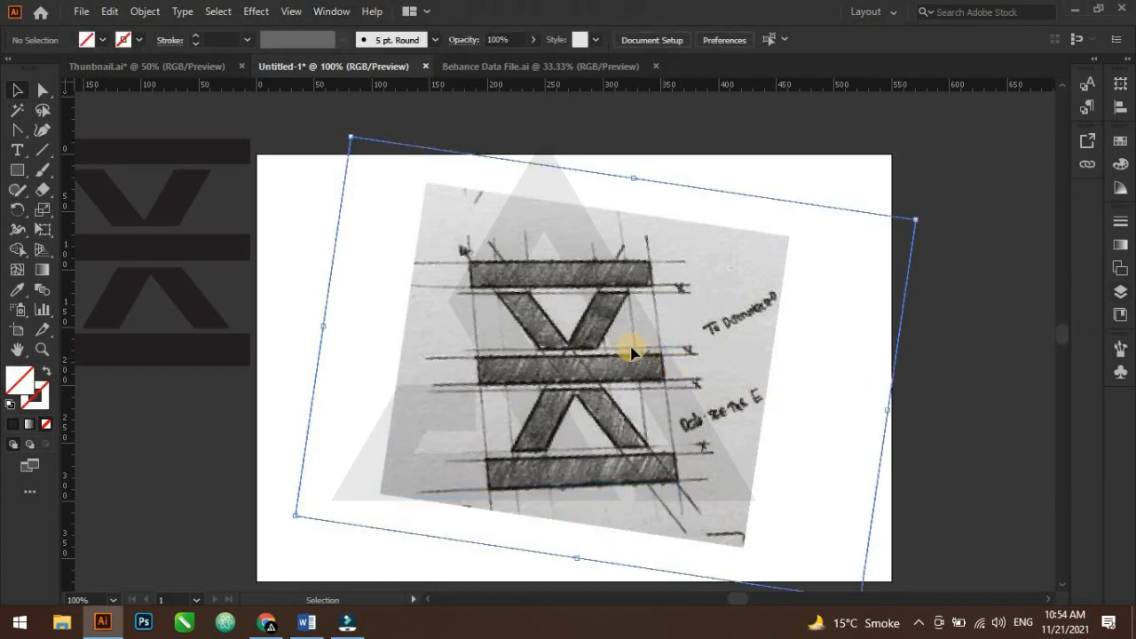
pyautogui.press('Delete')
# Move all the black logo shapes back onto the artboard and deselect them
pyautogui.hotkey('ctrl', '-')
pyautogui.moveTo(190, 183); pyautogui.dragTo(675, 399)
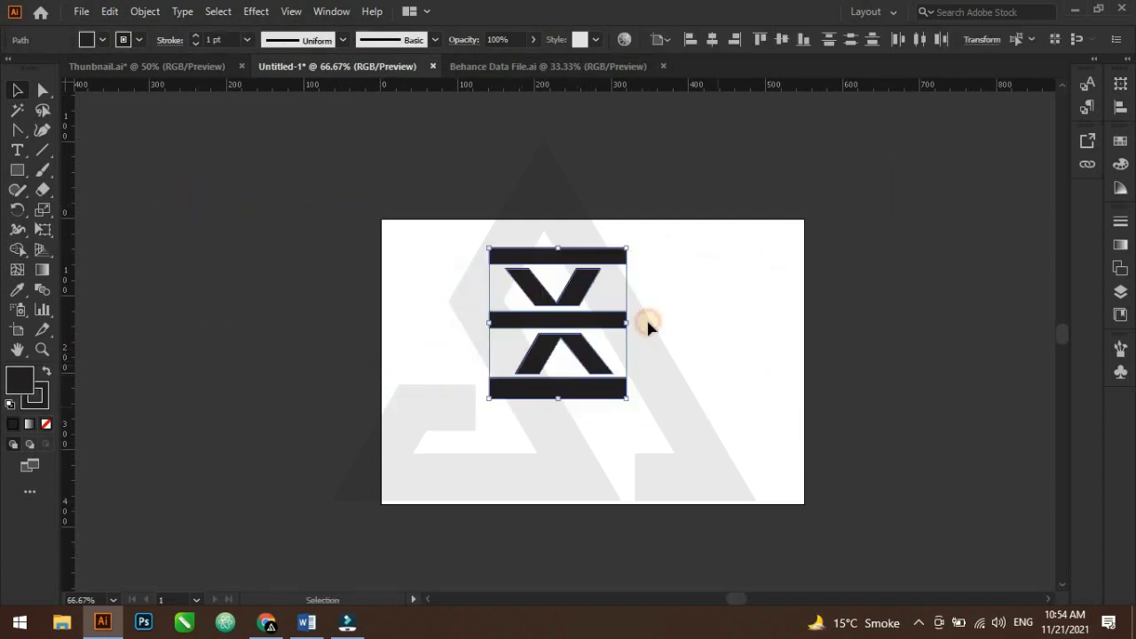
pyautogui.click(647, 323)
# Fill the top, middle and bottom bars of the E with red and clear the selection
pyautogui.click(598, 255)
pyautogui.keyDown('shift'); pyautogui.click(621, 329); pyautogui.keyUp('shift')
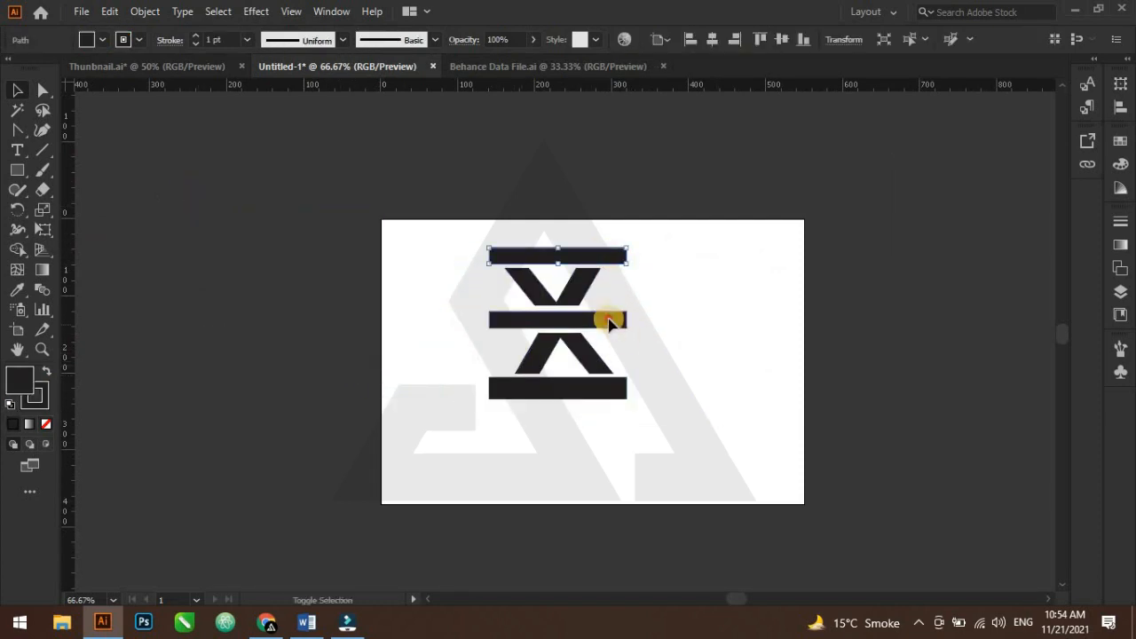
pyautogui.keyDown('shift'); pyautogui.click(609, 396); pyautogui.keyUp('shift')
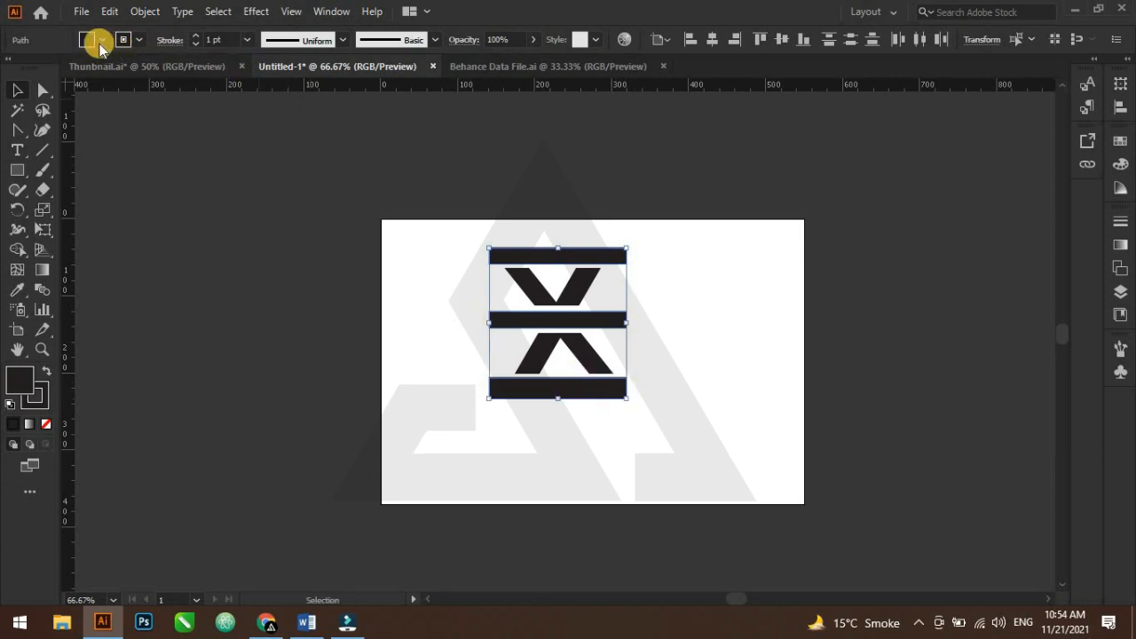
pyautogui.click(102, 40)
pyautogui.click(60, 69)
pyautogui.click(718, 400)
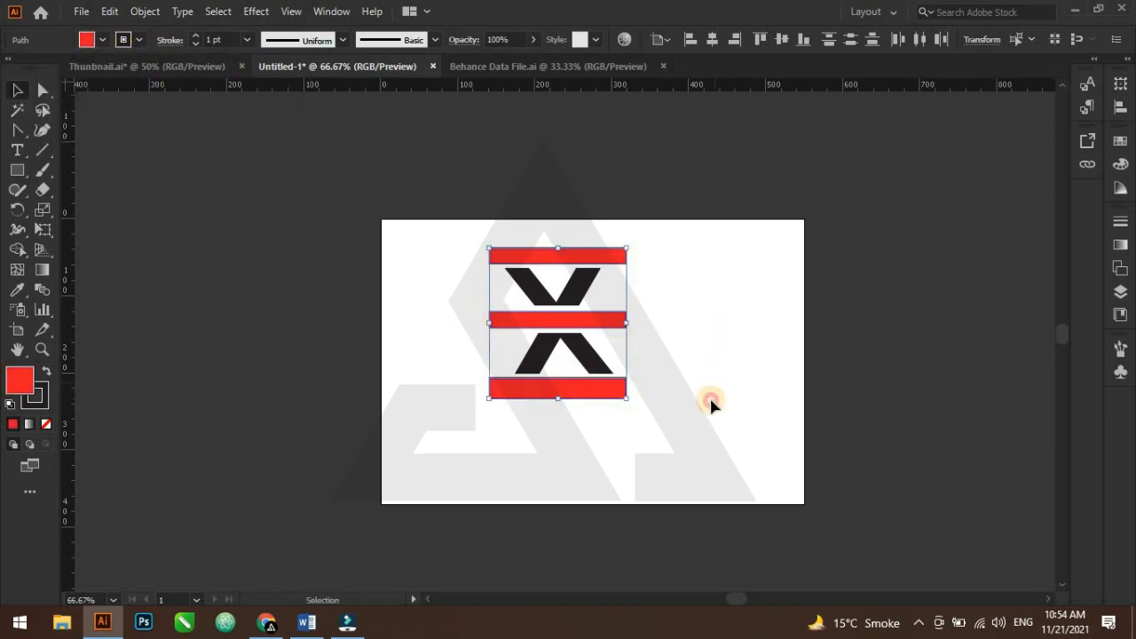
# Scale the whole logo down to about 130 px wide on the artboard and deselect it
pyautogui.moveTo(479, 238); pyautogui.dragTo(691, 272)
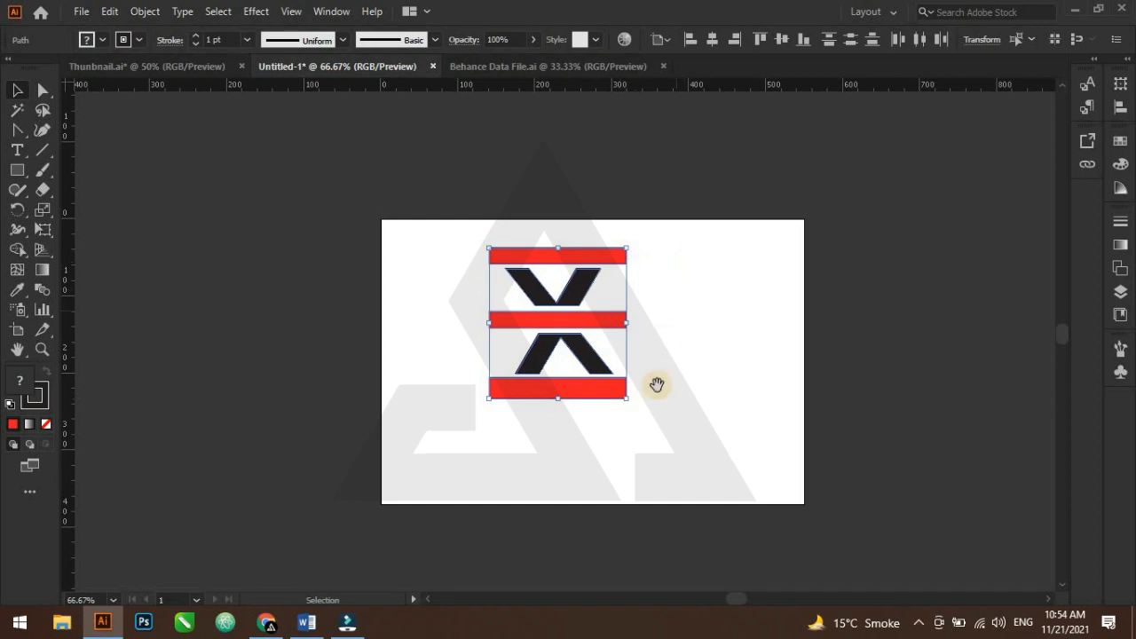
pyautogui.moveTo(601, 386); pyautogui.dragTo(541, 377)
pyautogui.click(575, 377)
pyautogui.scroll(1, 495, 346)
pyautogui.scroll(1, 494, 345)
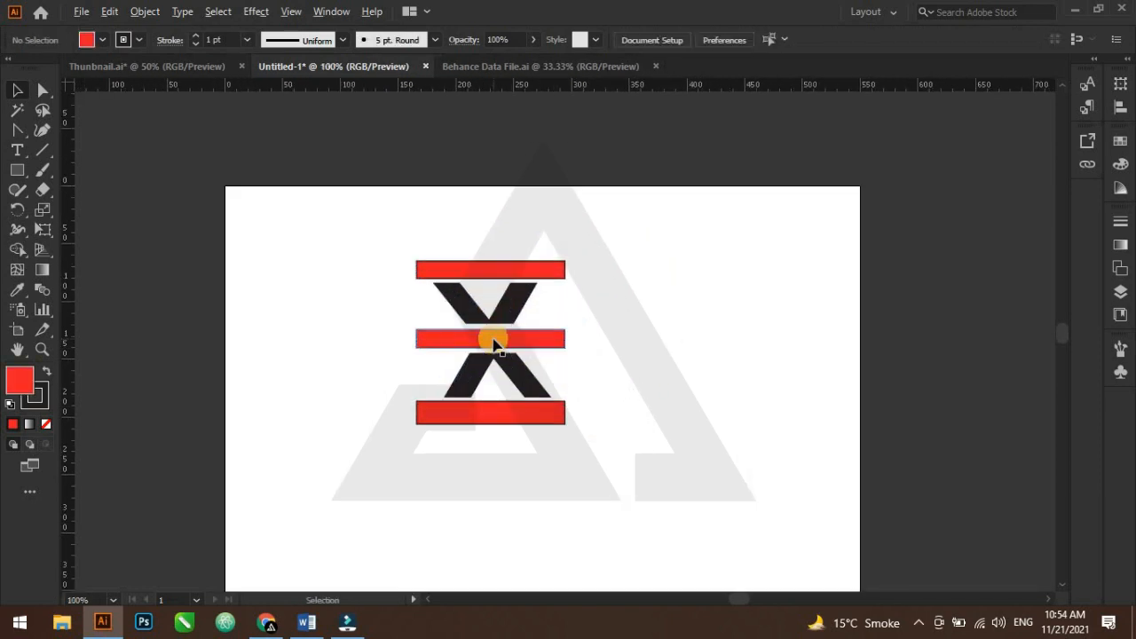
pyautogui.scroll(1, 494, 346)
pyautogui.scroll(-1, 737, 346)
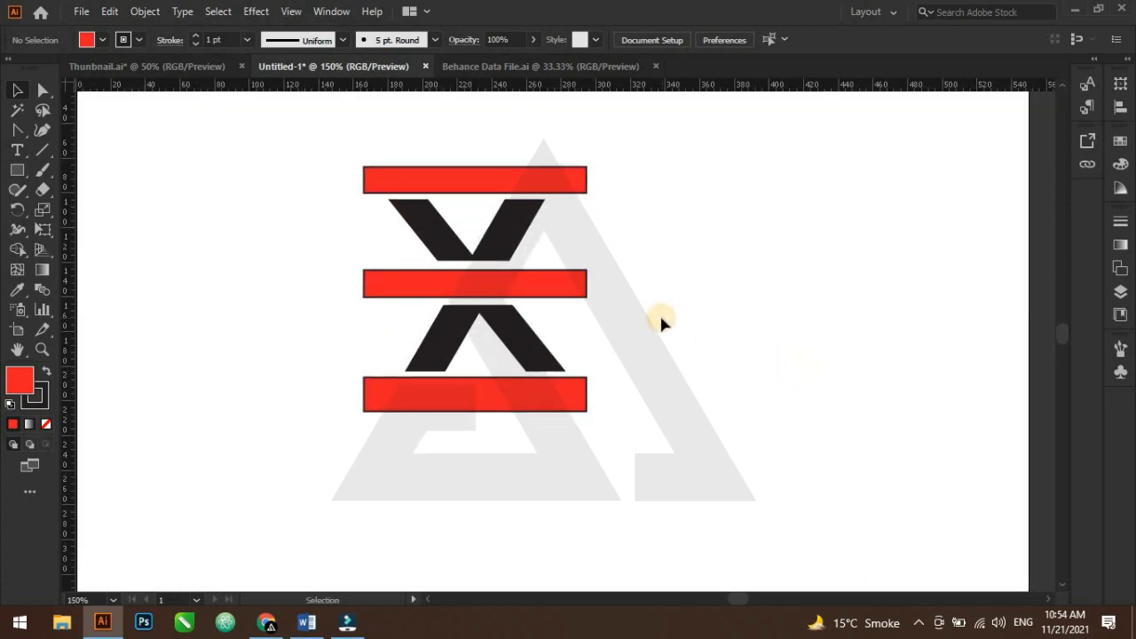
pyautogui.scroll(-1, 662, 322)
pyautogui.click(699, 368)
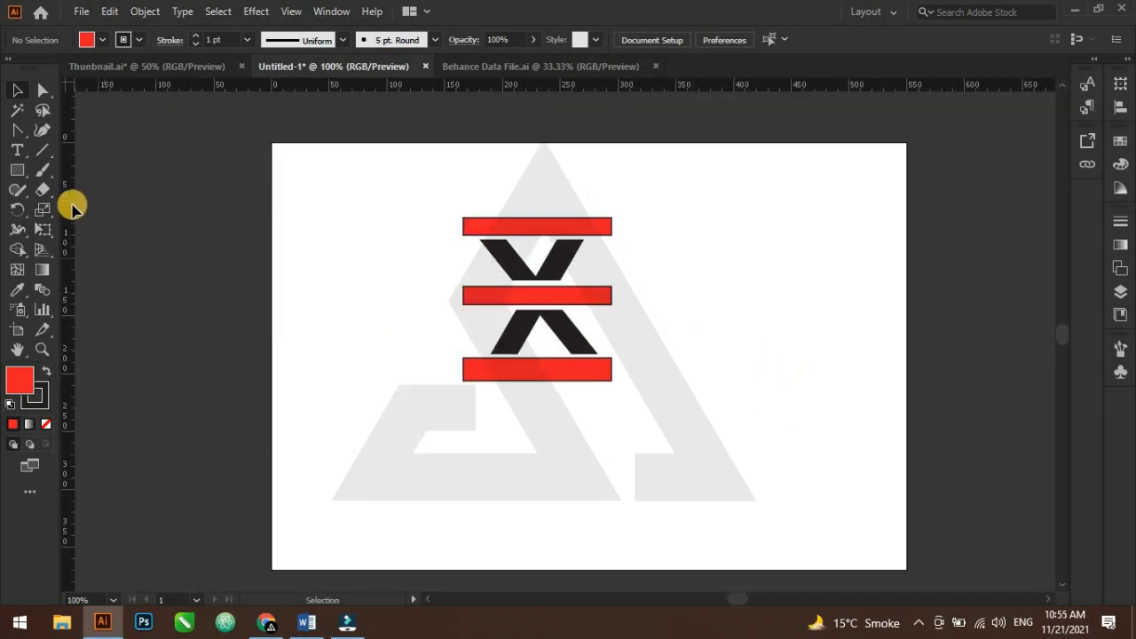
# Add the text "EX.CO" in Exo 2 below the logo and enlarge it to about 74 pt
pyautogui.click(18, 151)
pyautogui.click(446, 470)
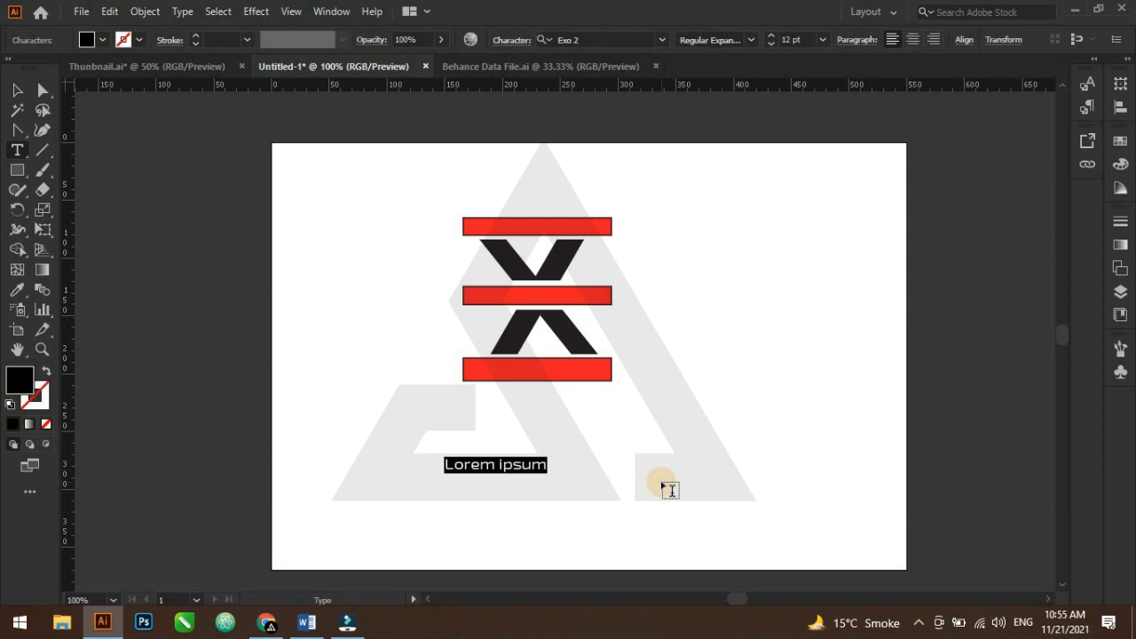
pyautogui.write('EX.CO')
pyautogui.click(17, 90)
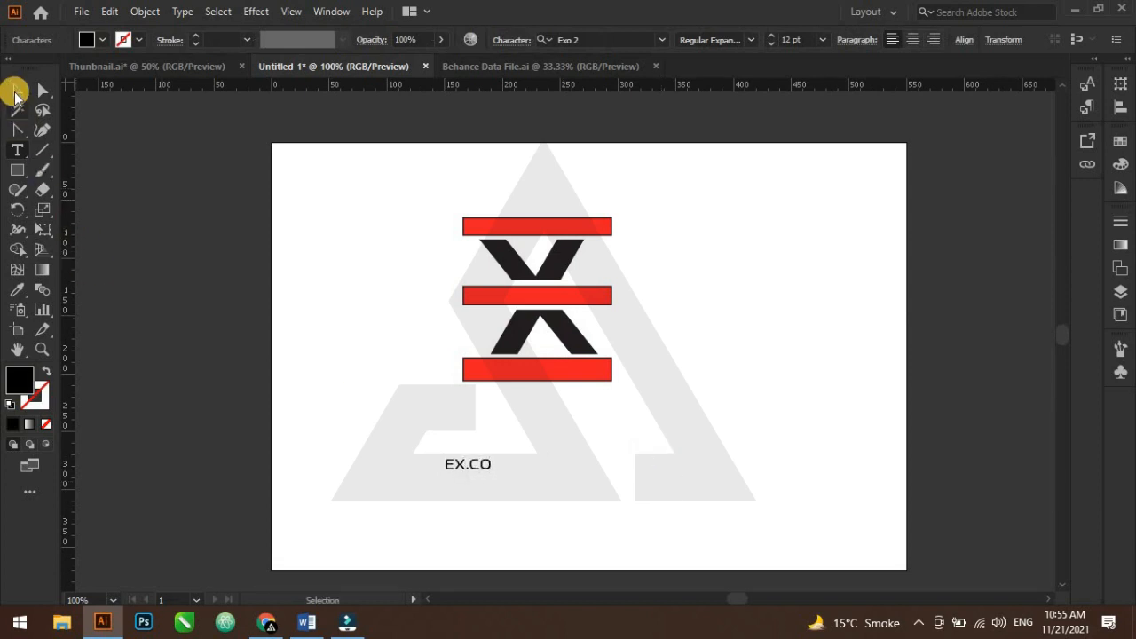
pyautogui.moveTo(493, 476); pyautogui.dragTo(613, 513)
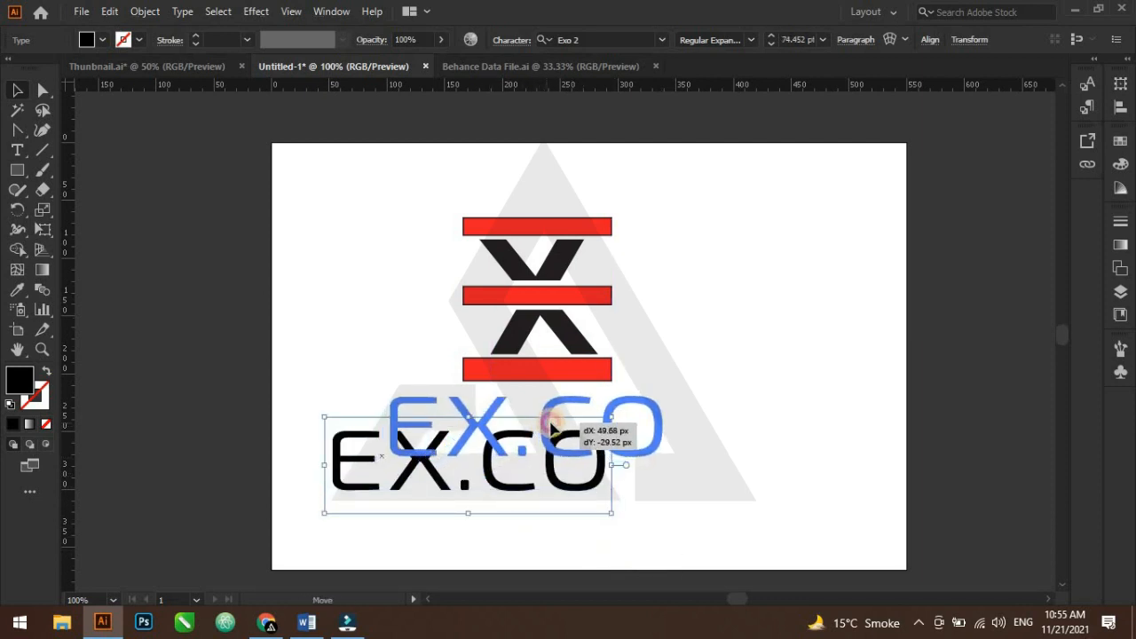